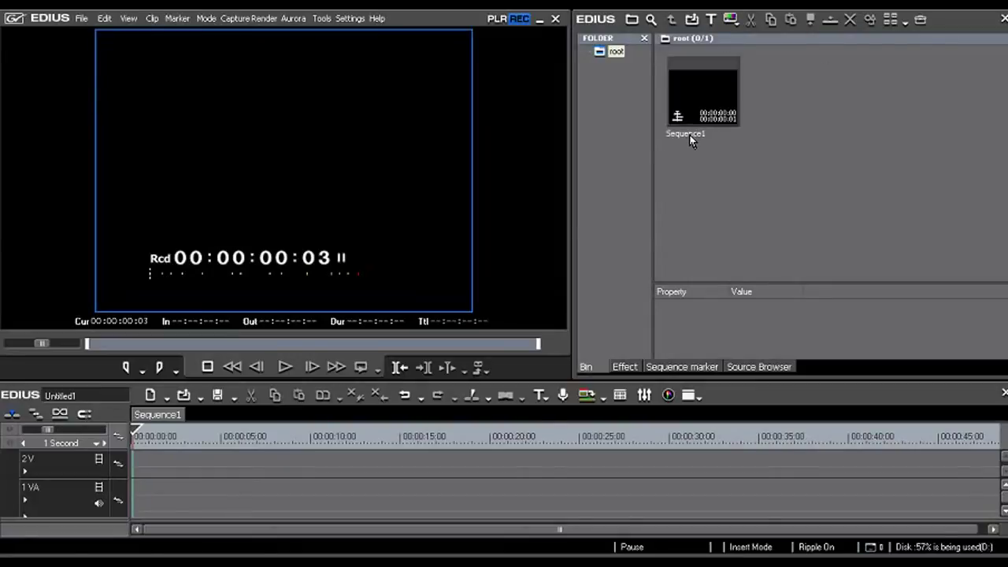
pyautogui.doubleClick(787, 187)
pyautogui.click(589, 64)
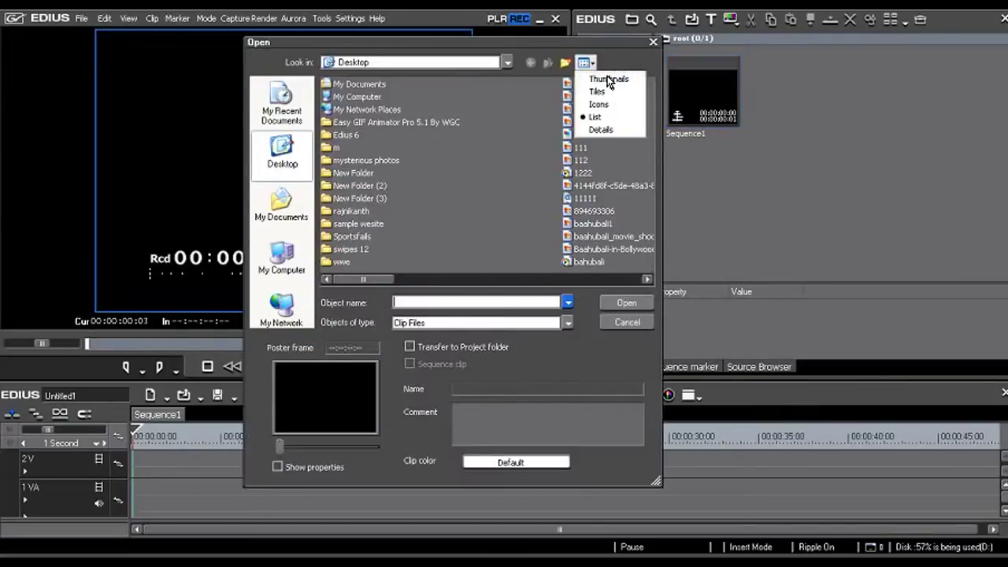
pyautogui.click(613, 77)
pyautogui.moveTo(651, 88); pyautogui.dragTo(660, 196)
pyautogui.click(454, 104)
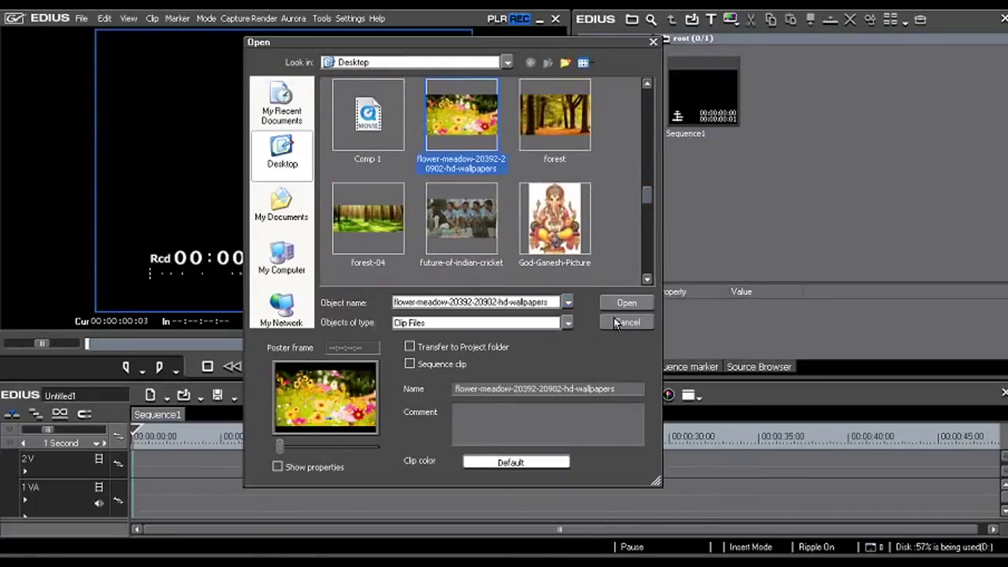
pyautogui.click(618, 304)
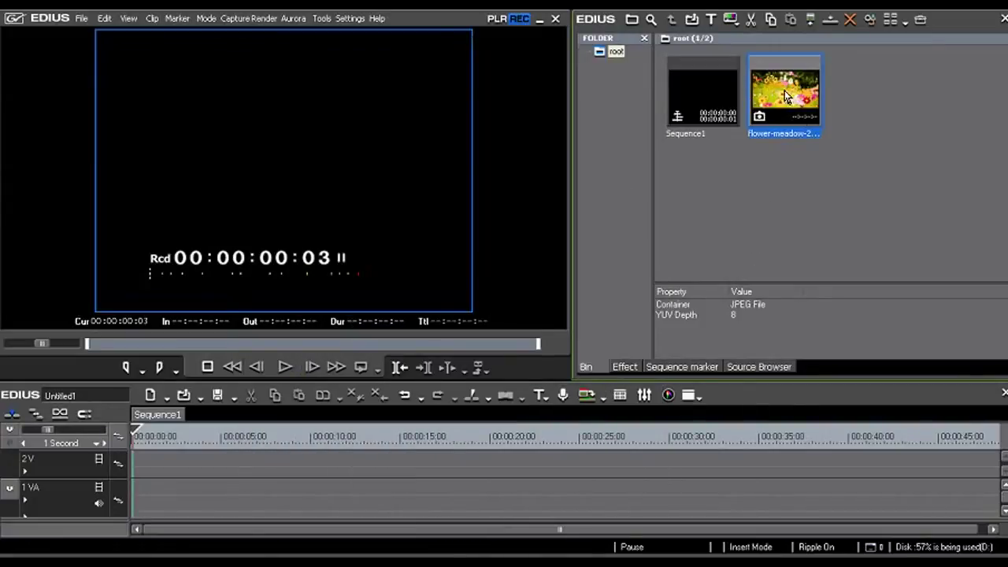
# Drop the flower-meadow clip onto the 1VA track and scrub the playhead a few seconds in.
pyautogui.moveTo(508, 317)
pyautogui.mouseDown()
pyautogui.moveTo(219, 487)
pyautogui.moveTo(531, 487)
pyautogui.mouseUp()
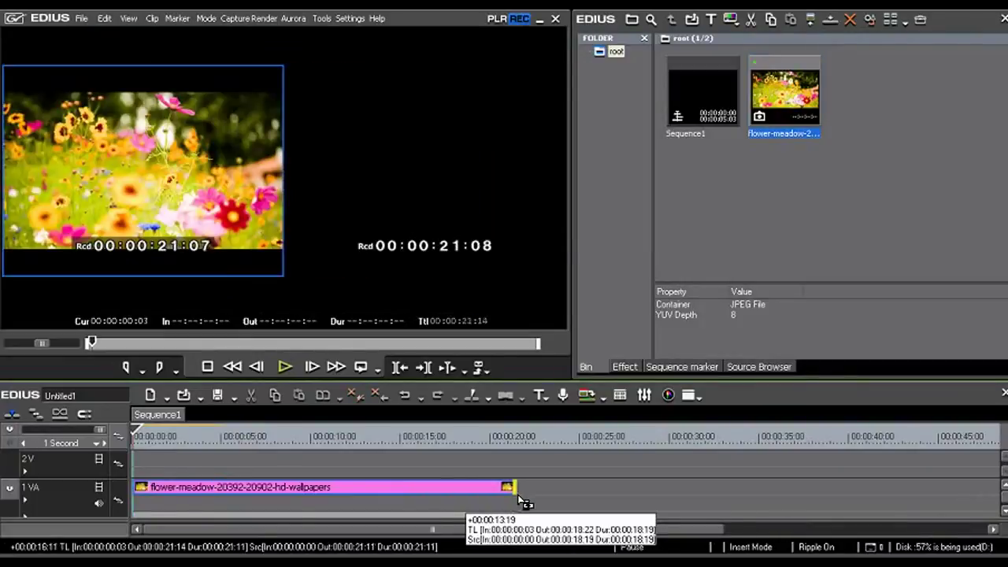
pyautogui.moveTo(143, 427)
pyautogui.mouseDown()
pyautogui.moveTo(144, 449)
pyautogui.moveTo(147, 442)
pyautogui.mouseUp()
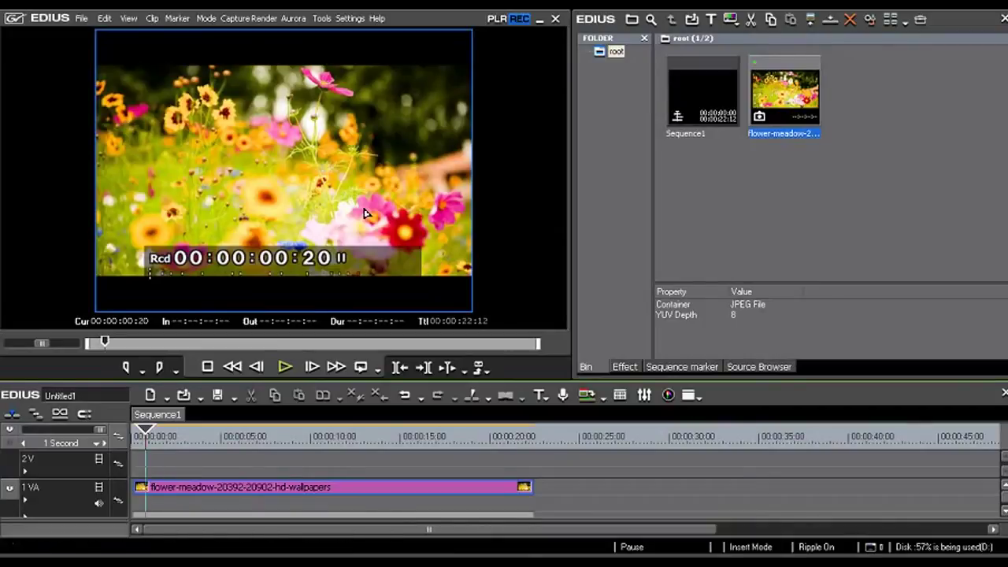
pyautogui.moveTo(146, 438); pyautogui.dragTo(192, 439)
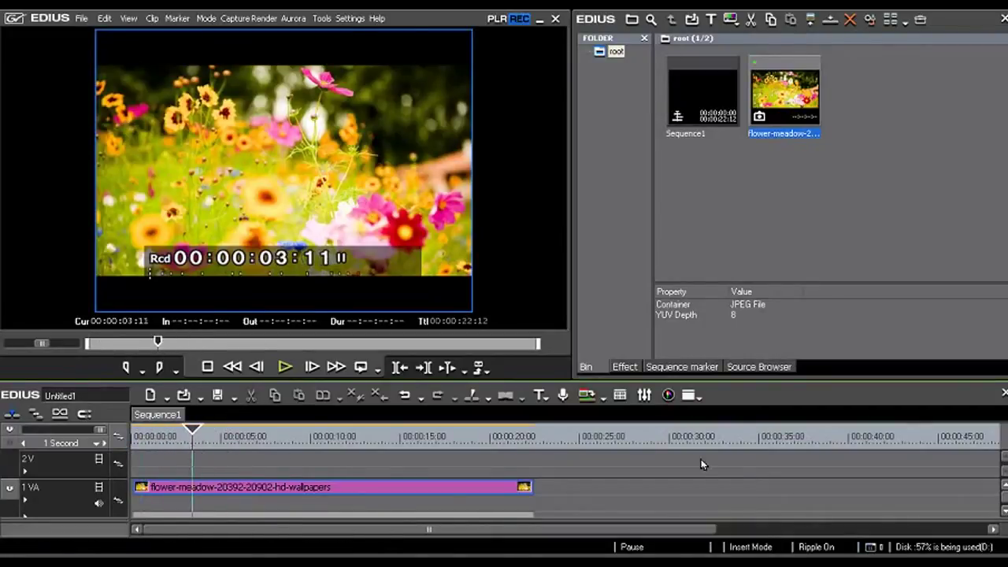
pyautogui.click(626, 367)
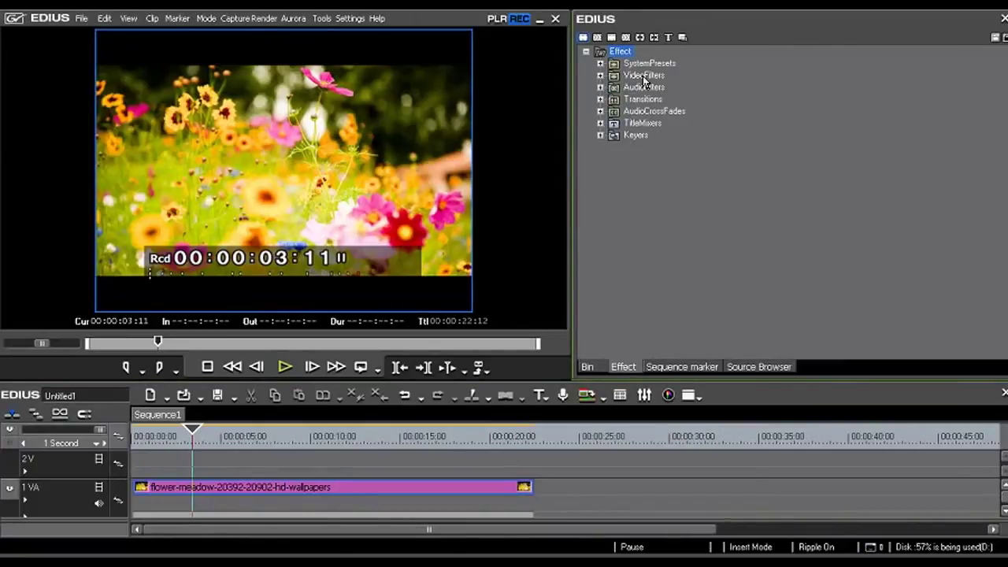
# Drag the Mask filter from VideoFilters onto the flower-meadow clip on the 1VA track.
pyautogui.click(600, 75)
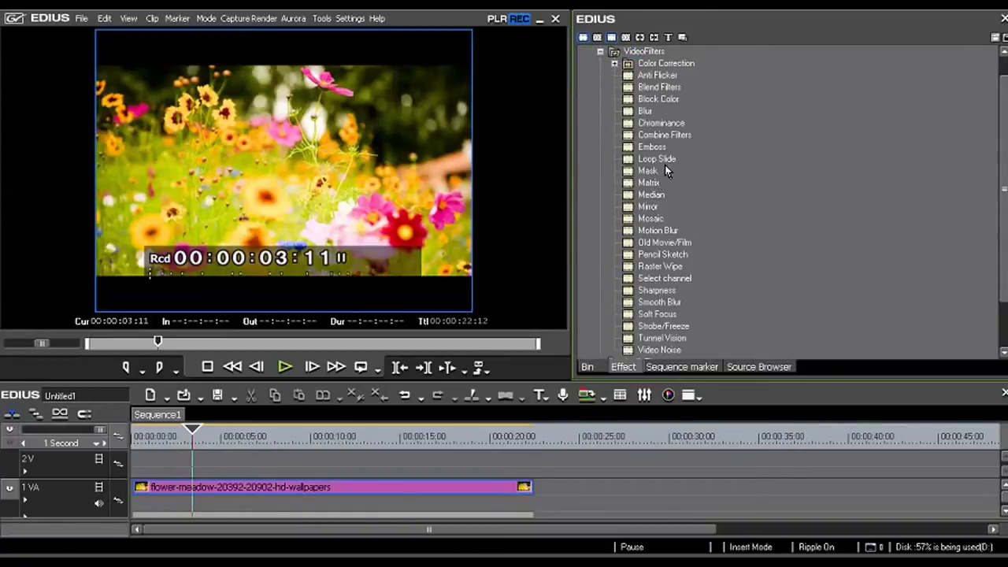
pyautogui.click(628, 172)
pyautogui.moveTo(380, 425); pyautogui.dragTo(238, 491)
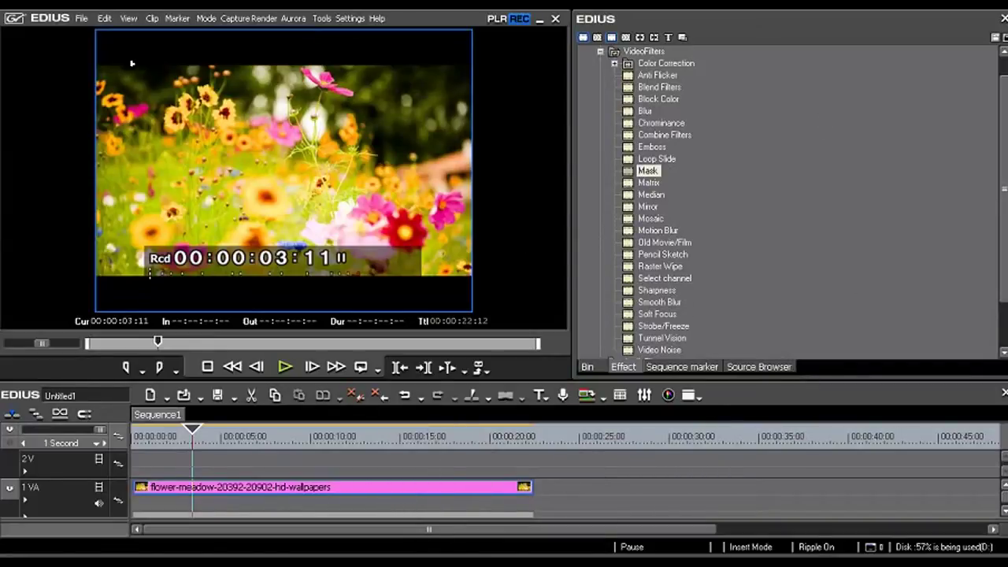
pyautogui.click(128, 19)
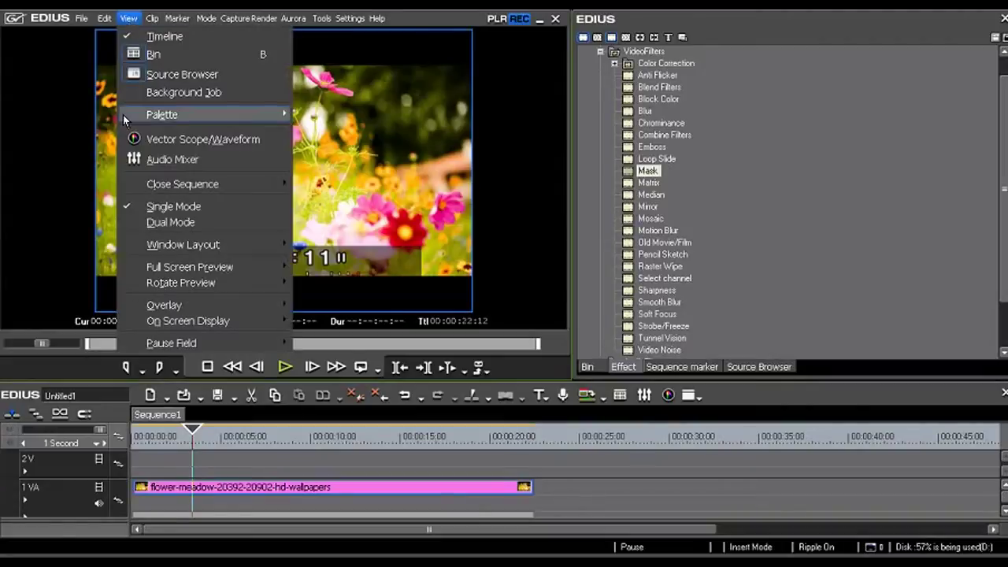
# Dismiss the view menu and show the Information palette.
pyautogui.moveTo(193, 114)
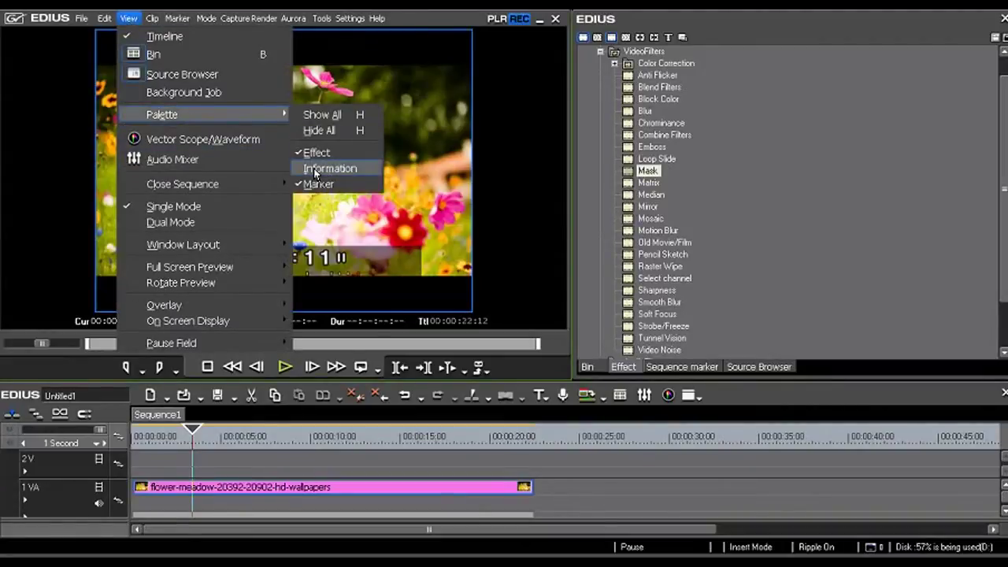
pyautogui.click(419, 491)
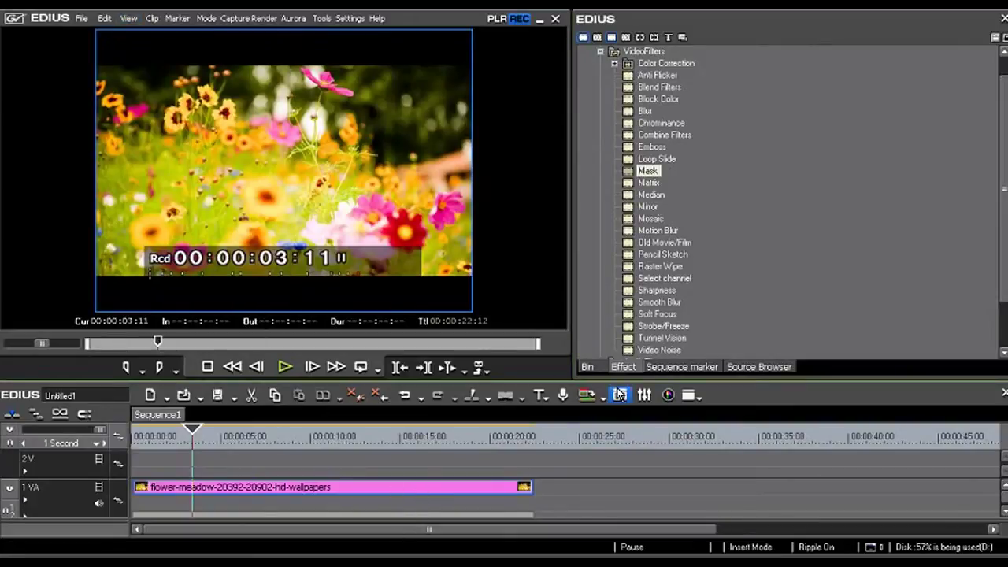
pyautogui.click(699, 396)
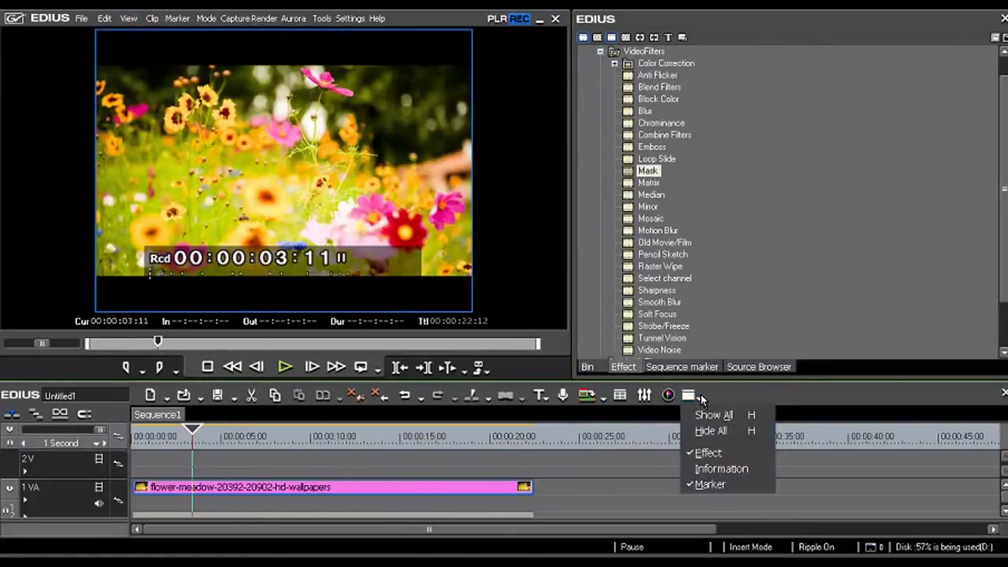
pyautogui.click(731, 468)
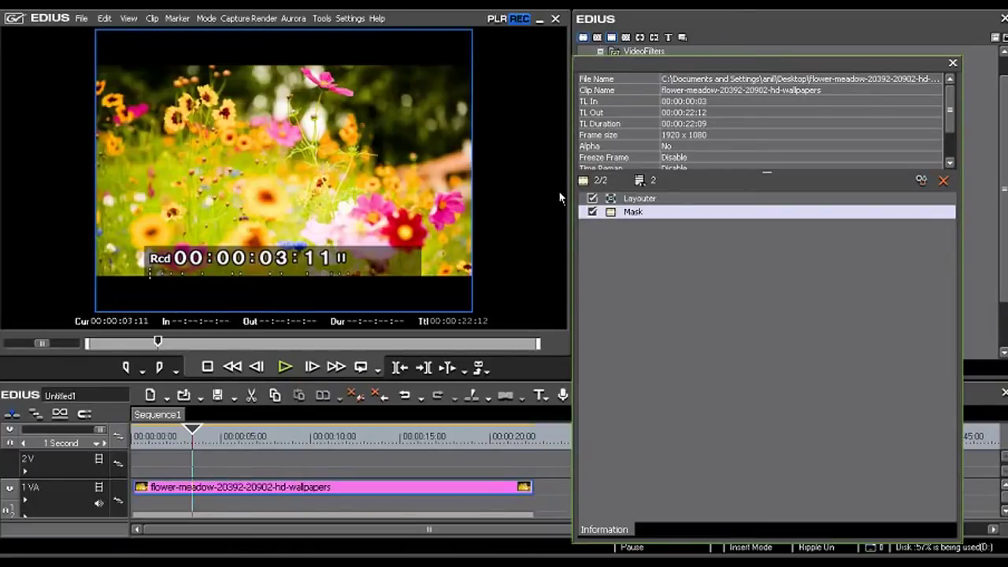
# Open and close the Layouter settings, then open the Mask filter's settings.
pyautogui.click(641, 201)
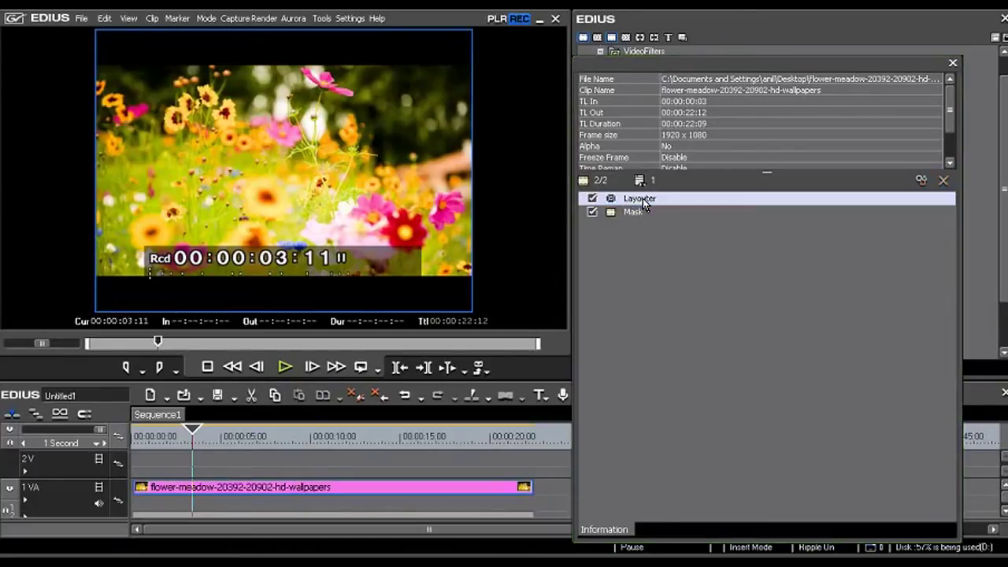
pyautogui.doubleClick(643, 202)
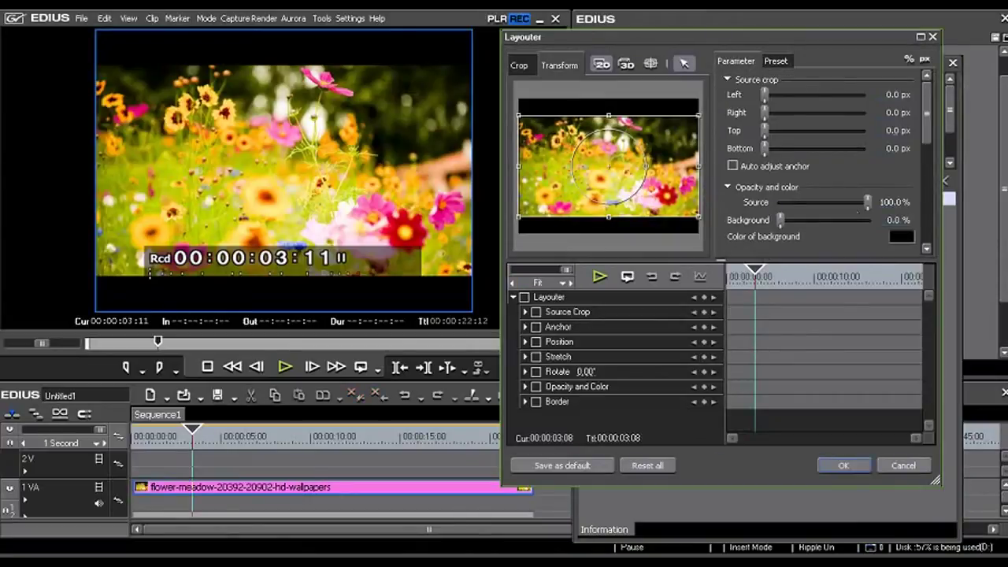
pyautogui.click(932, 36)
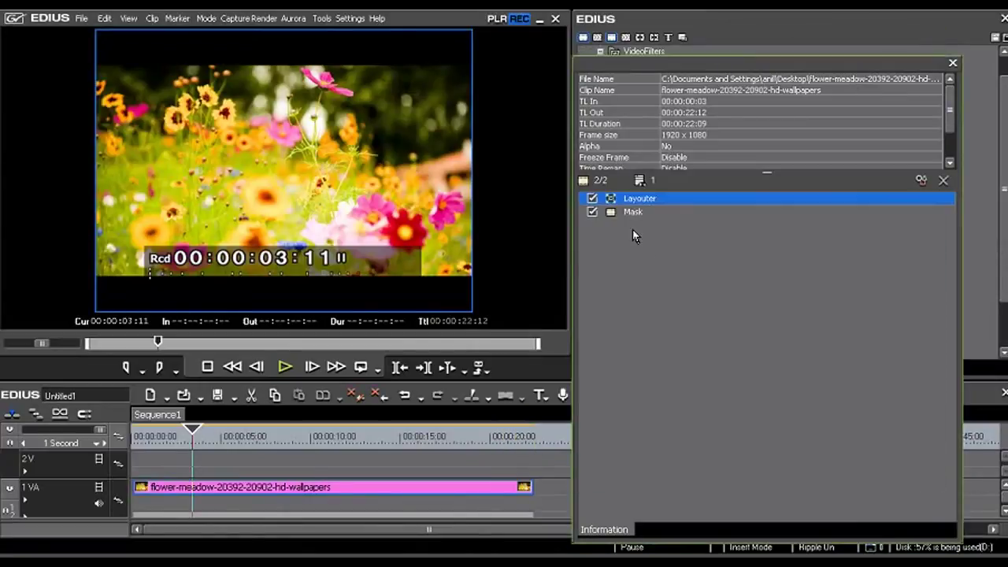
pyautogui.doubleClick(635, 212)
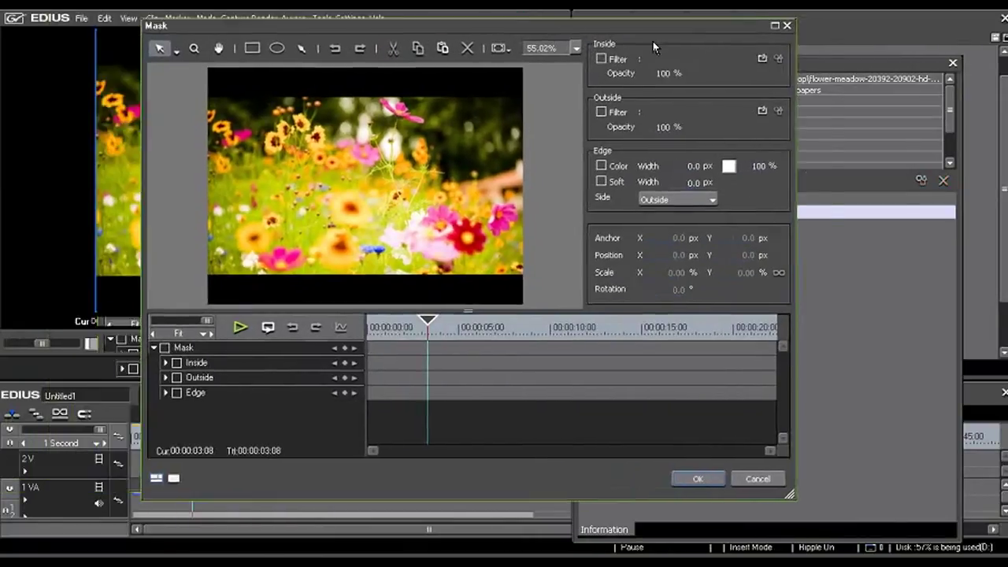
pyautogui.moveTo(491, 24); pyautogui.dragTo(669, 52)
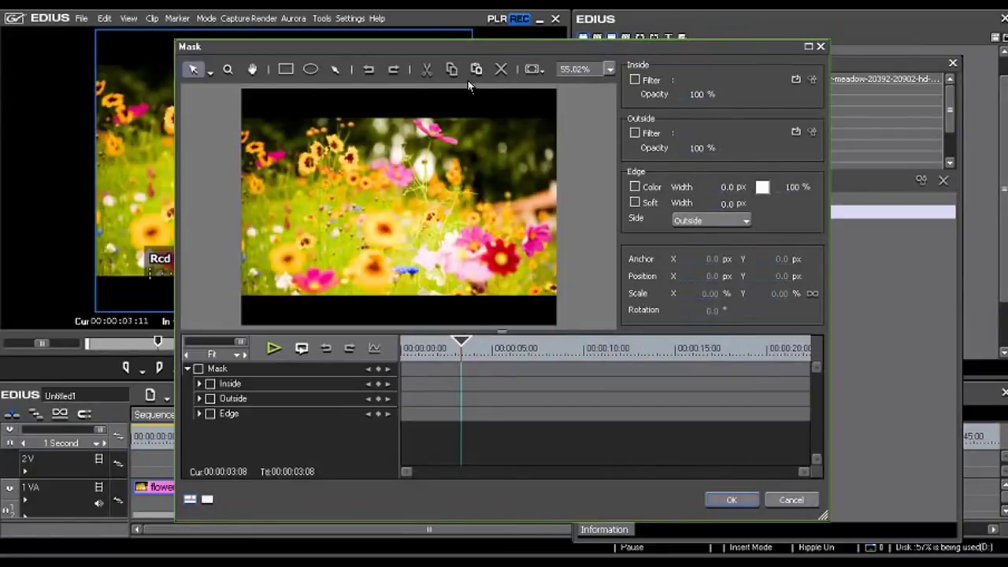
pyautogui.moveTo(461, 52); pyautogui.dragTo(369, 54)
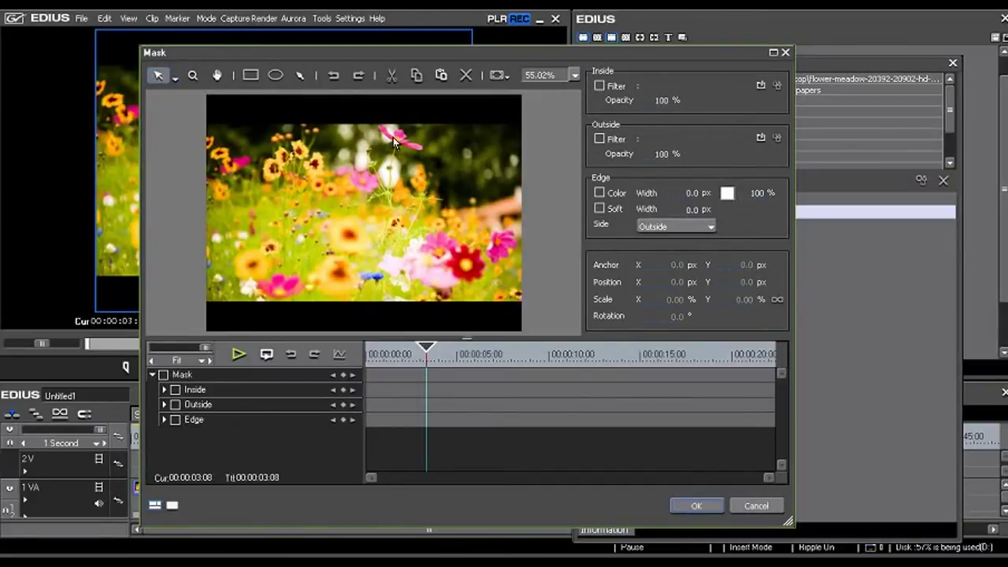
pyautogui.click(251, 77)
pyautogui.moveTo(265, 150); pyautogui.dragTo(431, 257)
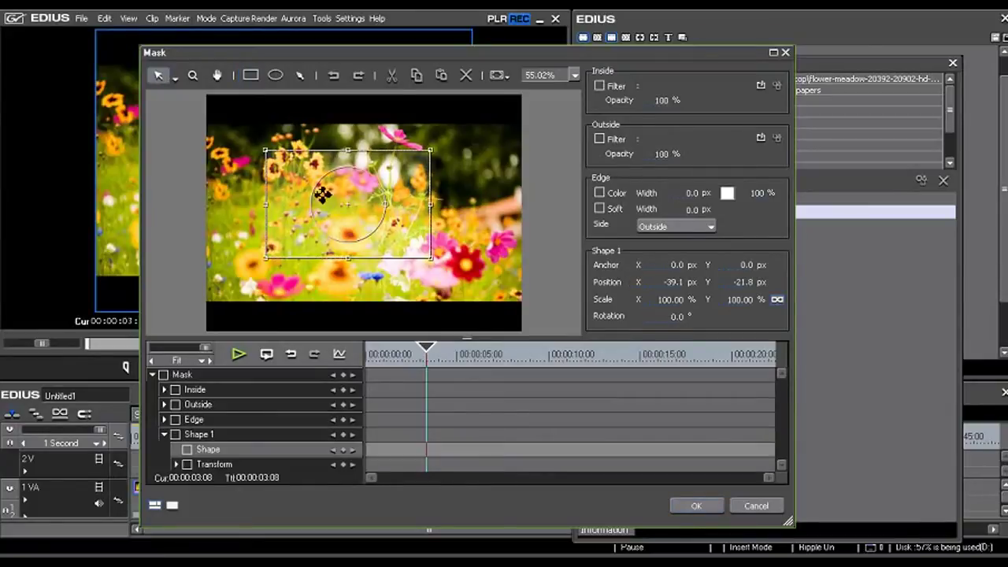
pyautogui.click(481, 246)
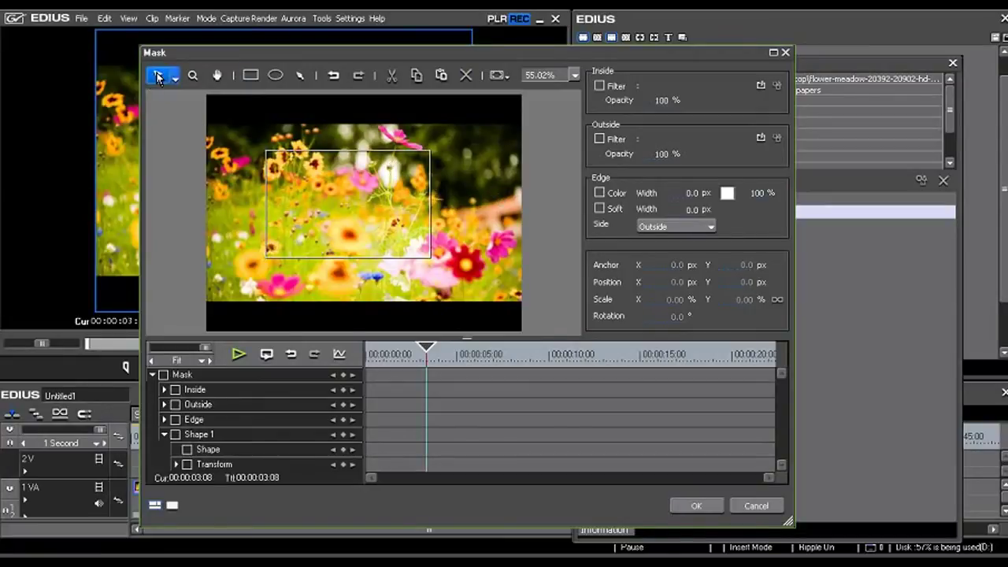
pyautogui.click(293, 155)
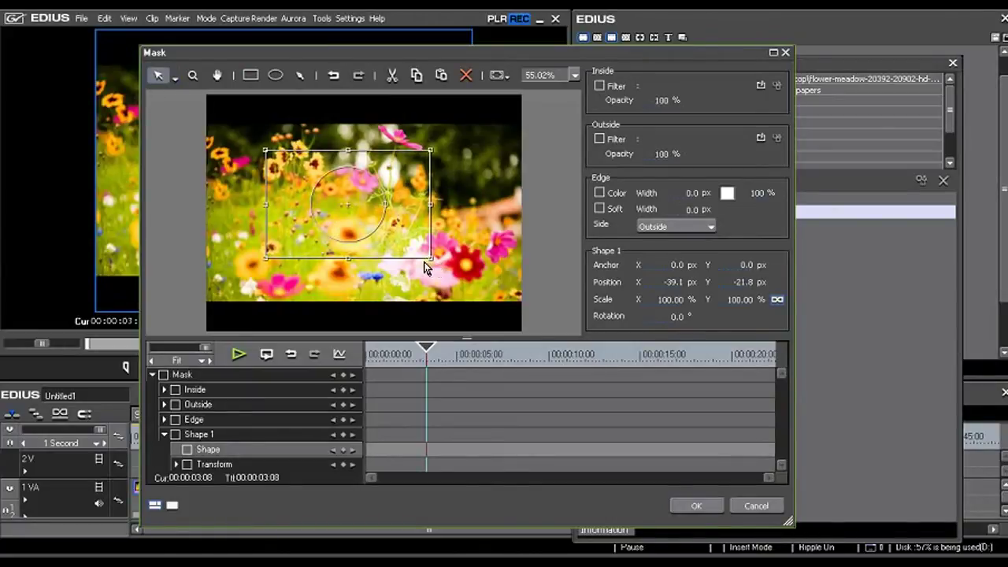
pyautogui.moveTo(419, 237)
pyautogui.mouseDown()
pyautogui.moveTo(360, 235)
pyautogui.moveTo(482, 196)
pyautogui.mouseUp()
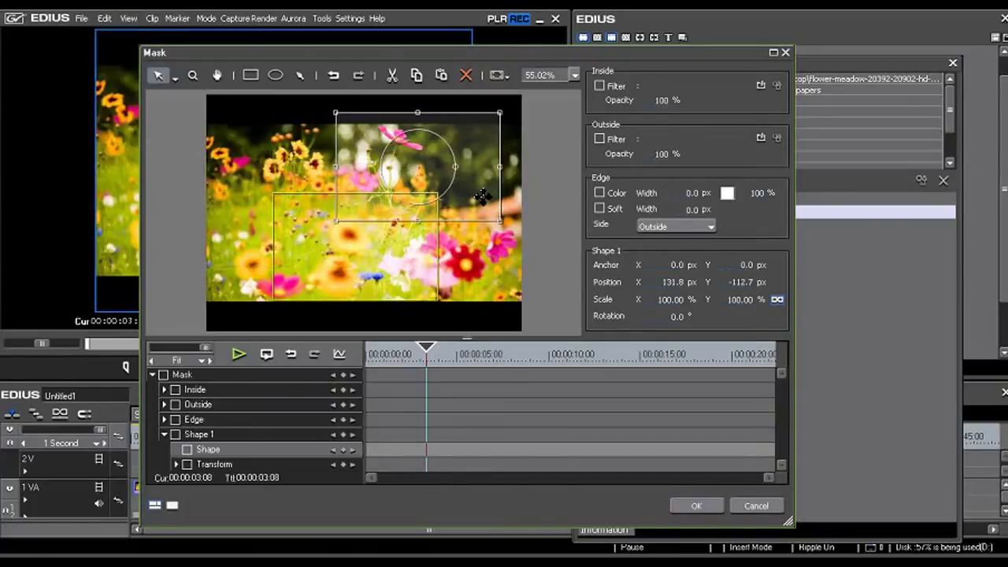
pyautogui.moveTo(482, 196)
pyautogui.mouseDown()
pyautogui.moveTo(388, 207)
pyautogui.moveTo(444, 235)
pyautogui.mouseUp()
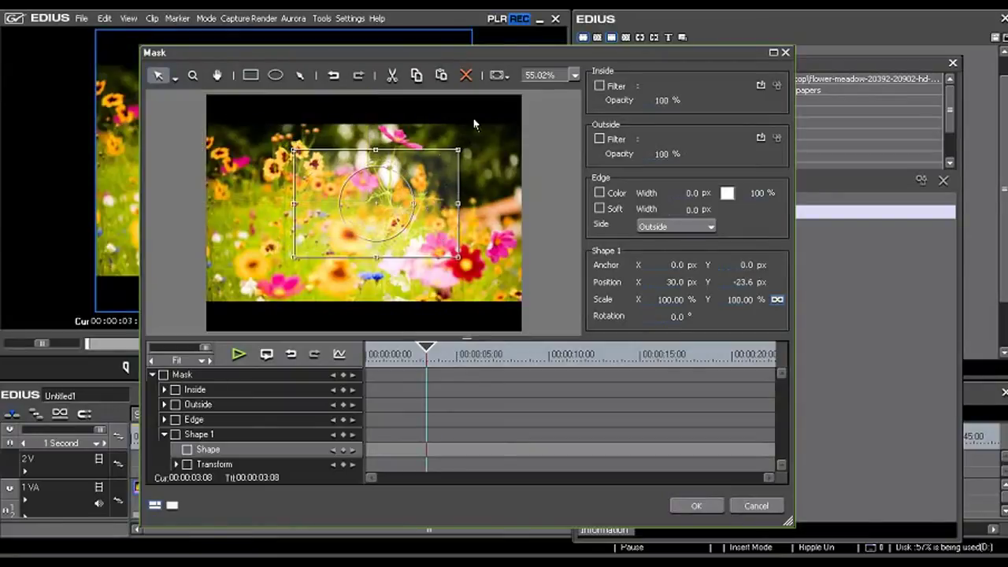
pyautogui.click(465, 74)
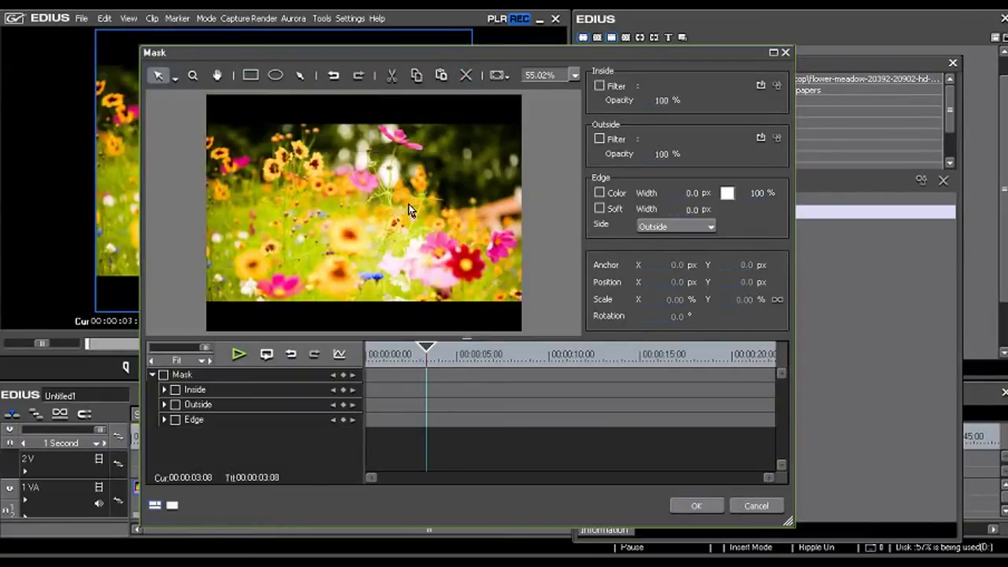
# Draw a rectangular mask around the centre of the image.
pyautogui.click(161, 83)
pyautogui.click(177, 76)
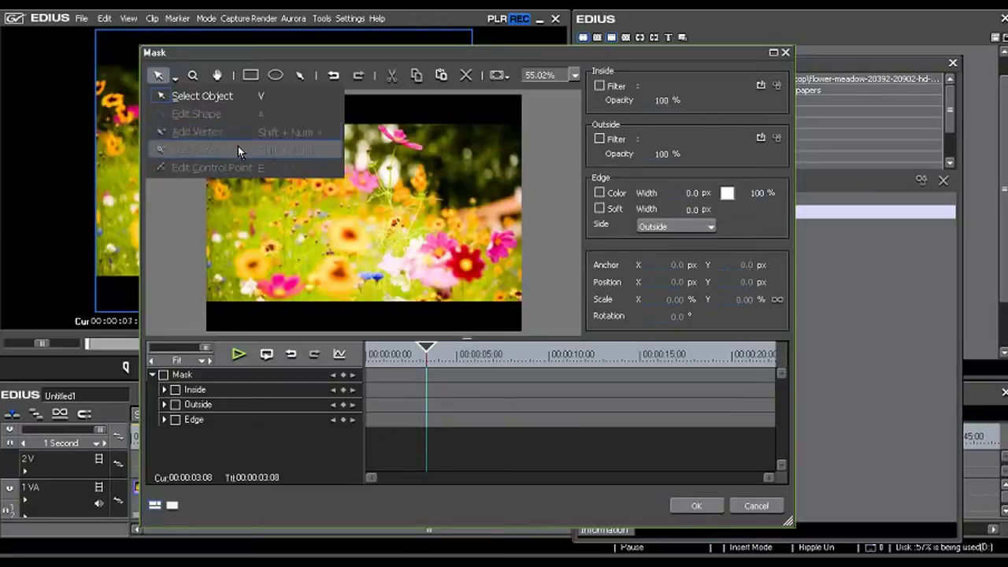
pyautogui.click(251, 76)
pyautogui.moveTo(284, 153); pyautogui.dragTo(433, 262)
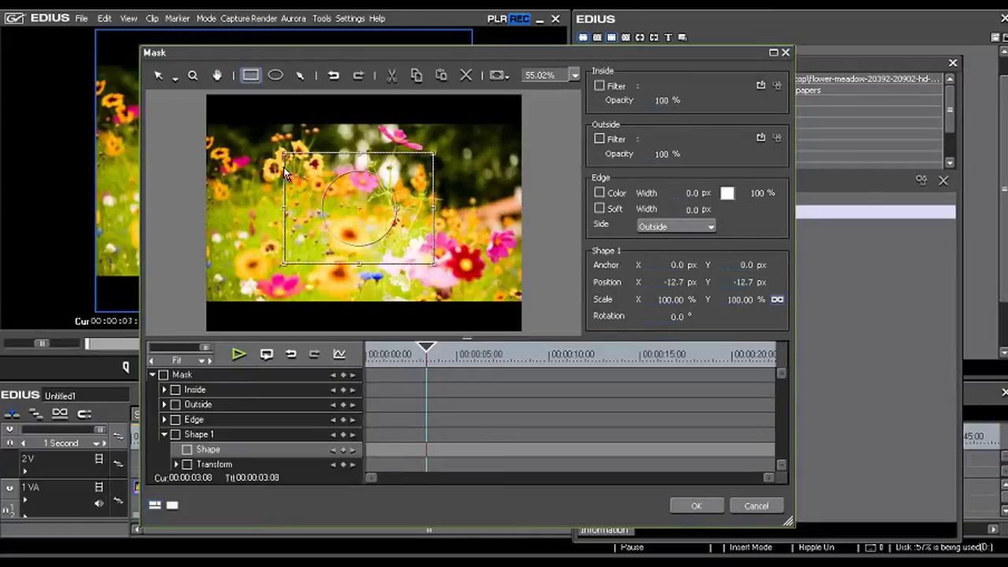
# Drag the mask's four corner points to reshape it into an irregular quadrilateral over the flowers.
pyautogui.click(176, 75)
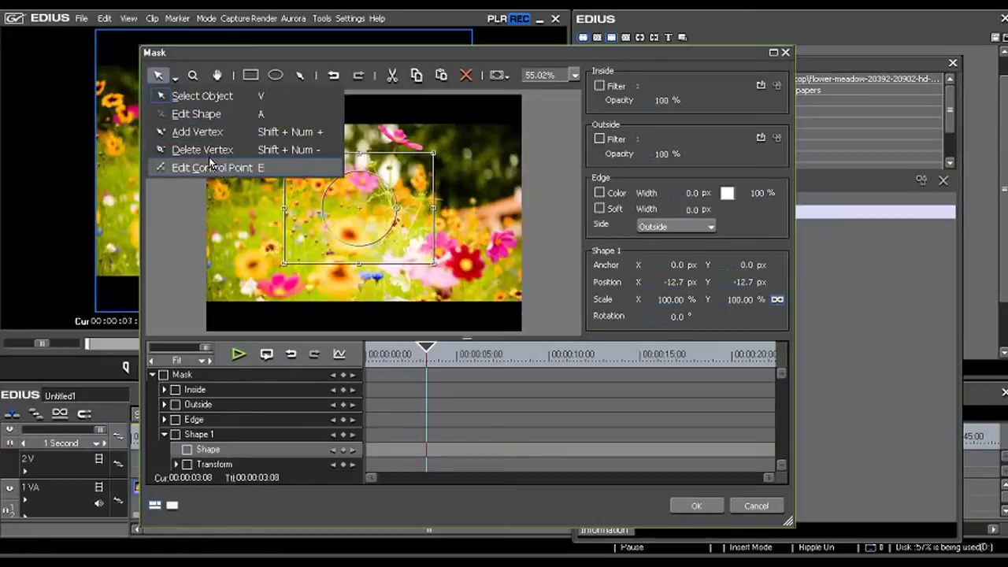
pyautogui.click(214, 113)
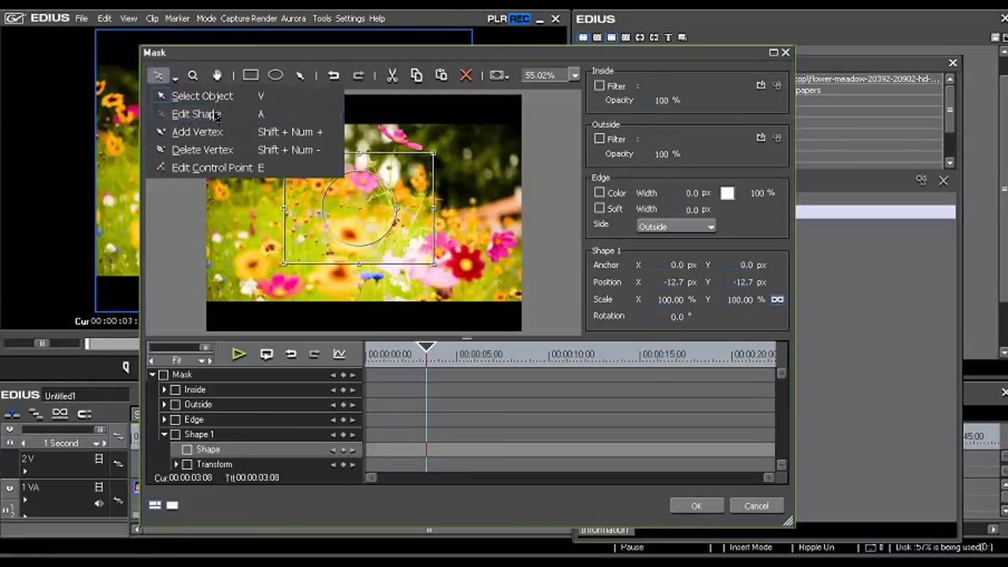
pyautogui.moveTo(434, 264)
pyautogui.mouseDown()
pyautogui.moveTo(419, 266)
pyautogui.moveTo(447, 265)
pyautogui.mouseUp()
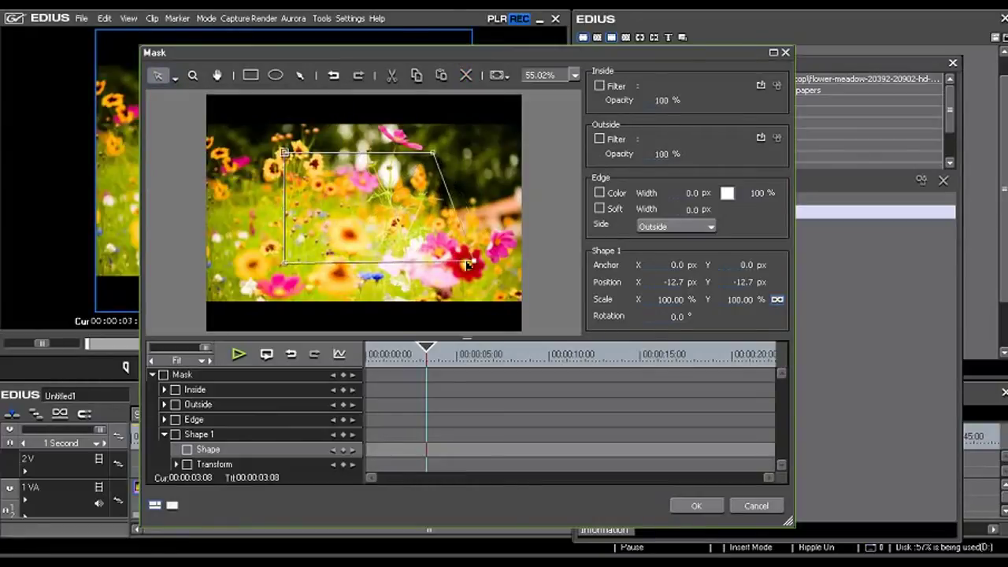
pyautogui.moveTo(433, 152); pyautogui.dragTo(399, 146)
pyautogui.moveTo(285, 152); pyautogui.dragTo(260, 161)
pyautogui.moveTo(284, 263)
pyautogui.mouseDown()
pyautogui.moveTo(307, 284)
pyautogui.moveTo(297, 278)
pyautogui.mouseUp()
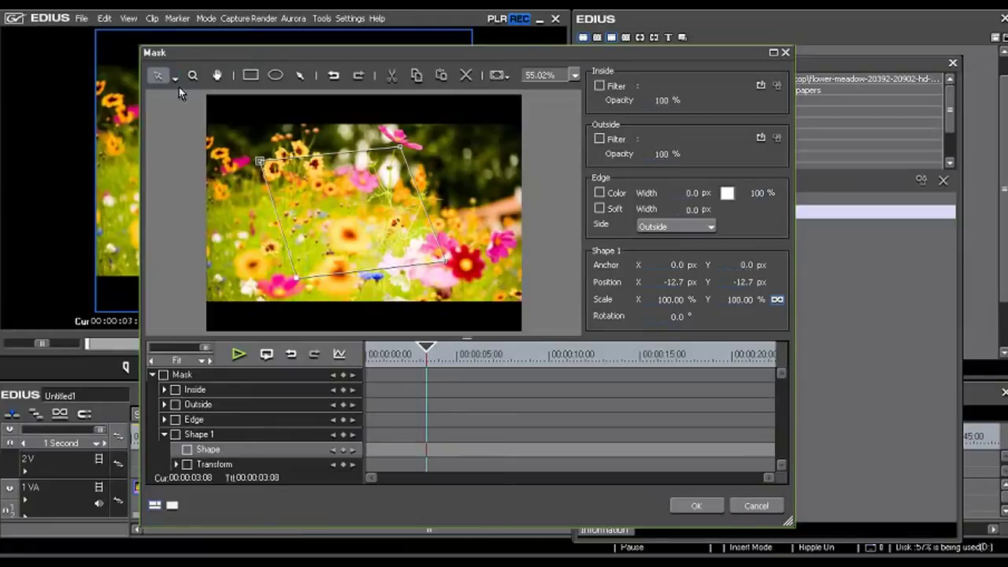
pyautogui.click(176, 78)
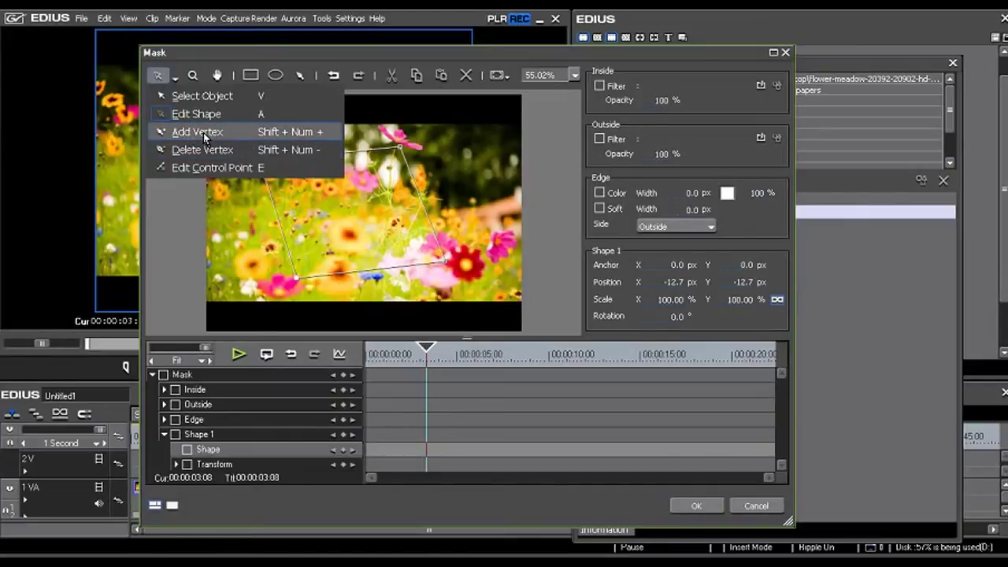
# Add vertices on the mask's top, left and bottom edges, then return to Select Object.
pyautogui.click(203, 134)
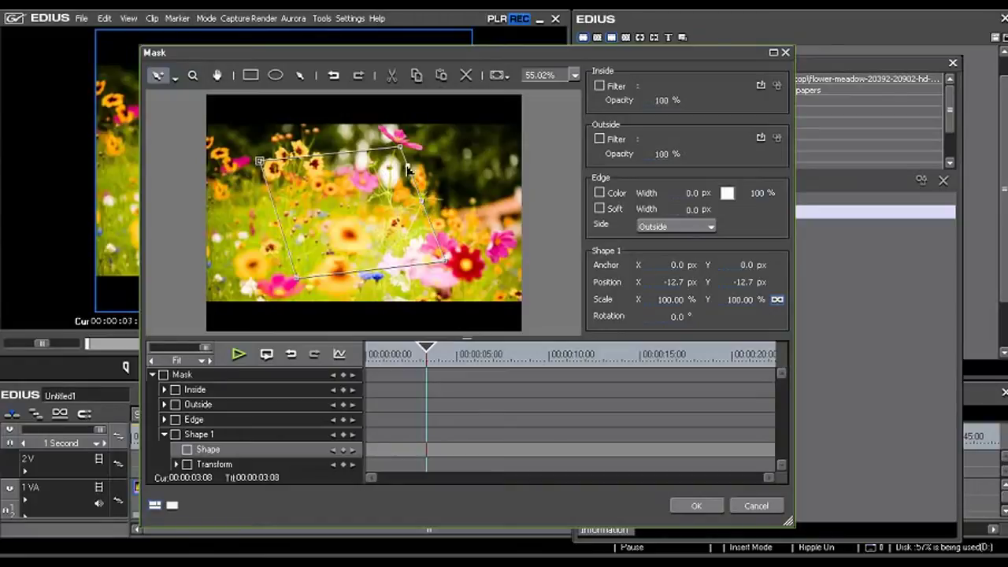
pyautogui.click(337, 154)
pyautogui.click(289, 255)
pyautogui.click(396, 267)
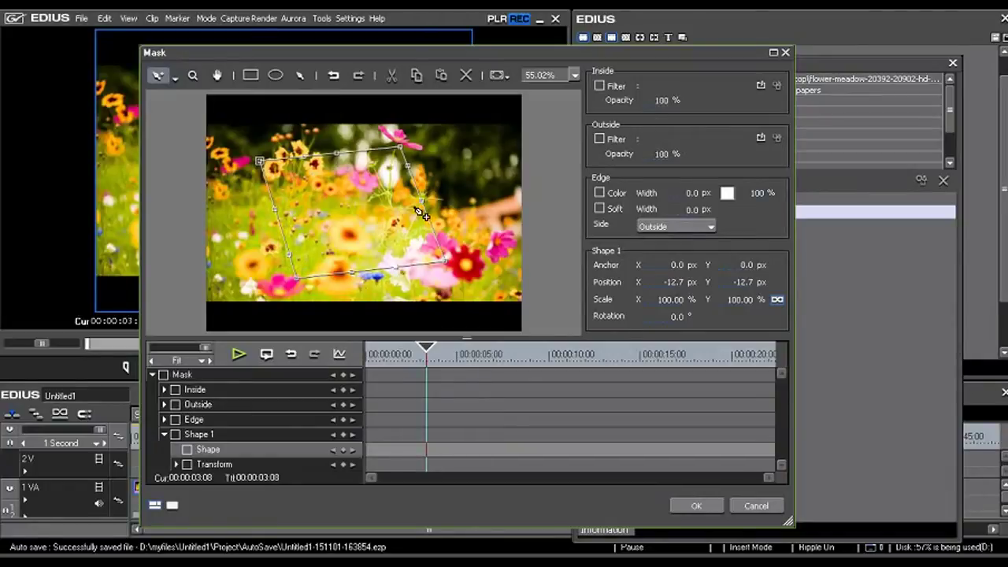
pyautogui.click(174, 75)
pyautogui.click(174, 98)
pyautogui.click(458, 222)
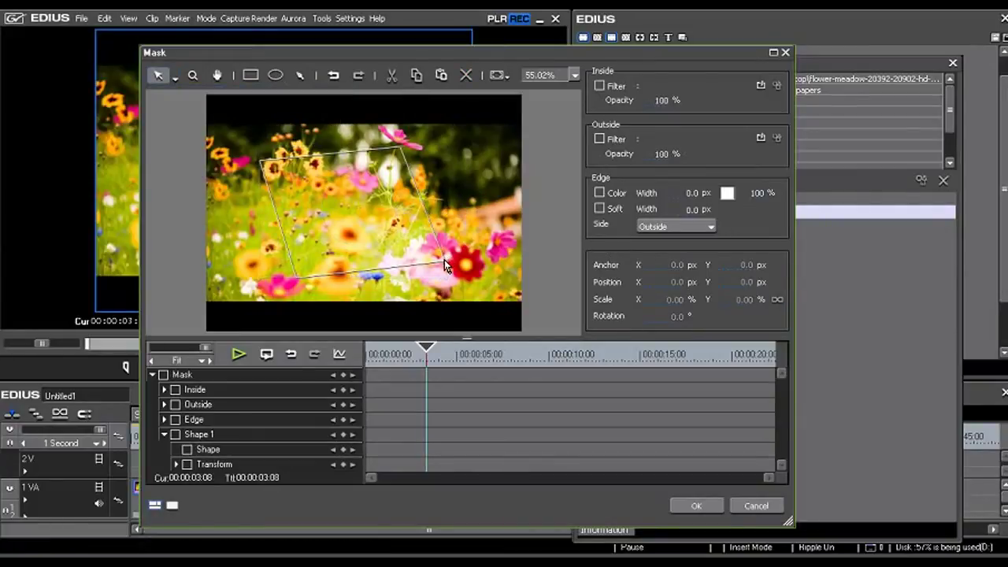
# Select the mask and give one corner curved bezier handles with Edit Control Point.
pyautogui.moveTo(444, 260); pyautogui.dragTo(447, 267)
pyautogui.click(422, 215)
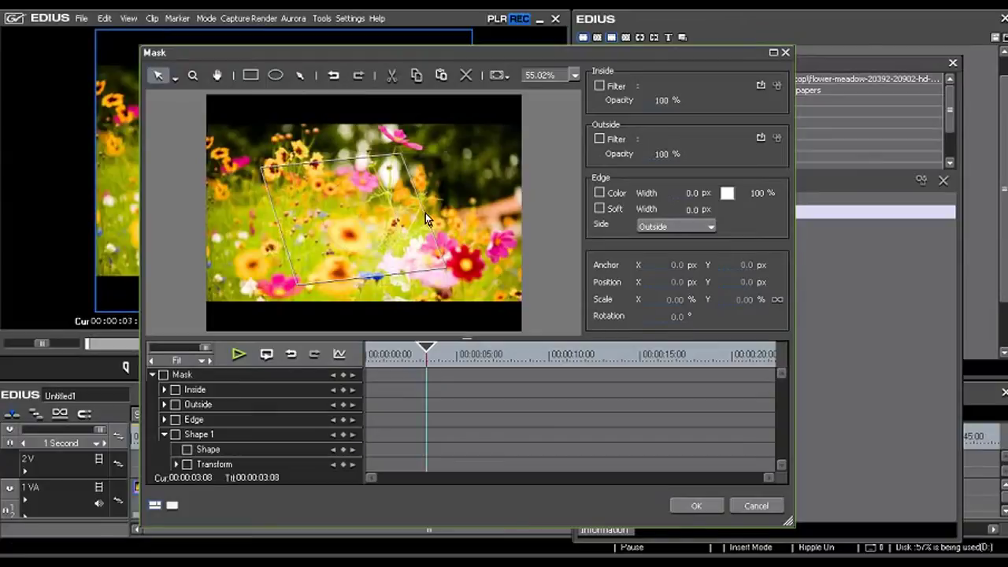
pyautogui.click(400, 153)
pyautogui.click(426, 148)
pyautogui.click(334, 193)
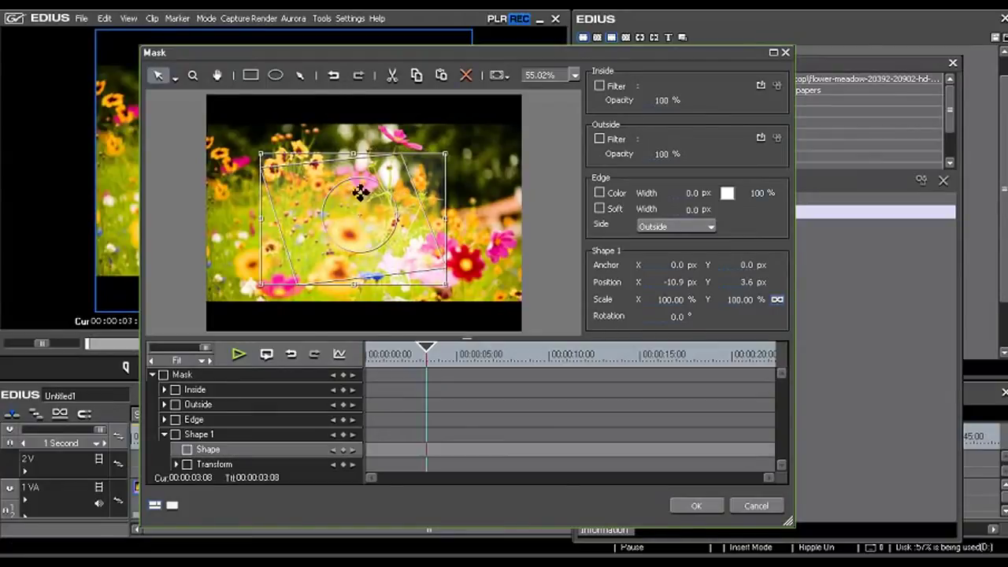
pyautogui.click(174, 77)
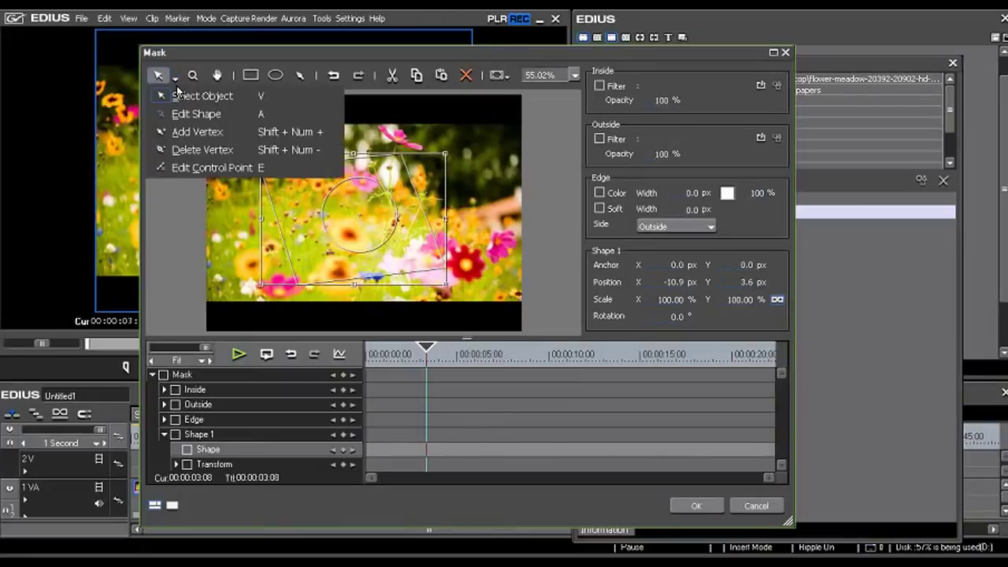
pyautogui.click(222, 168)
pyautogui.moveTo(423, 209); pyautogui.dragTo(356, 240)
pyautogui.moveTo(421, 209)
pyautogui.mouseDown()
pyautogui.moveTo(386, 232)
pyautogui.moveTo(415, 221)
pyautogui.mouseUp()
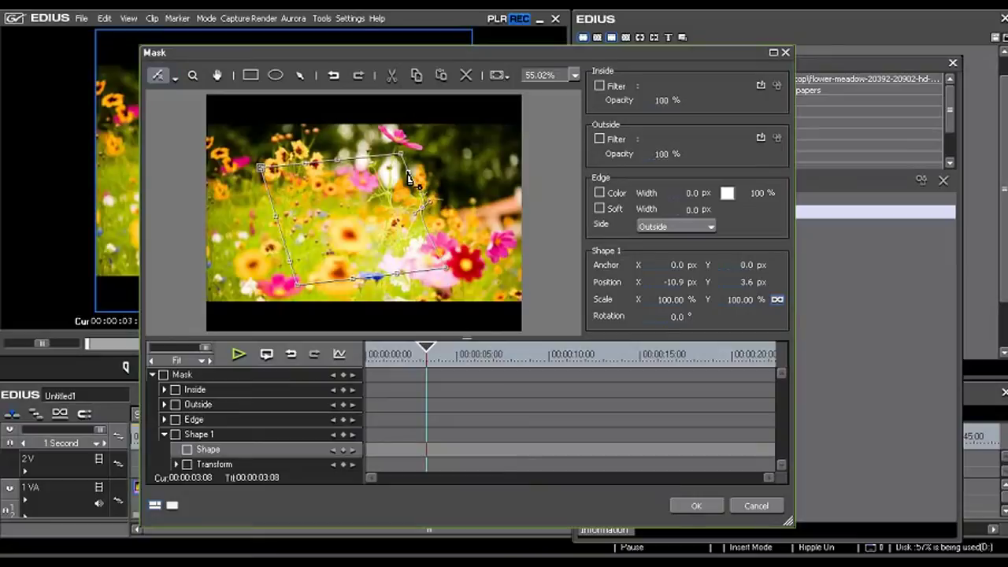
# Delete the three vertices along the mask's bottom edge.
pyautogui.click(174, 78)
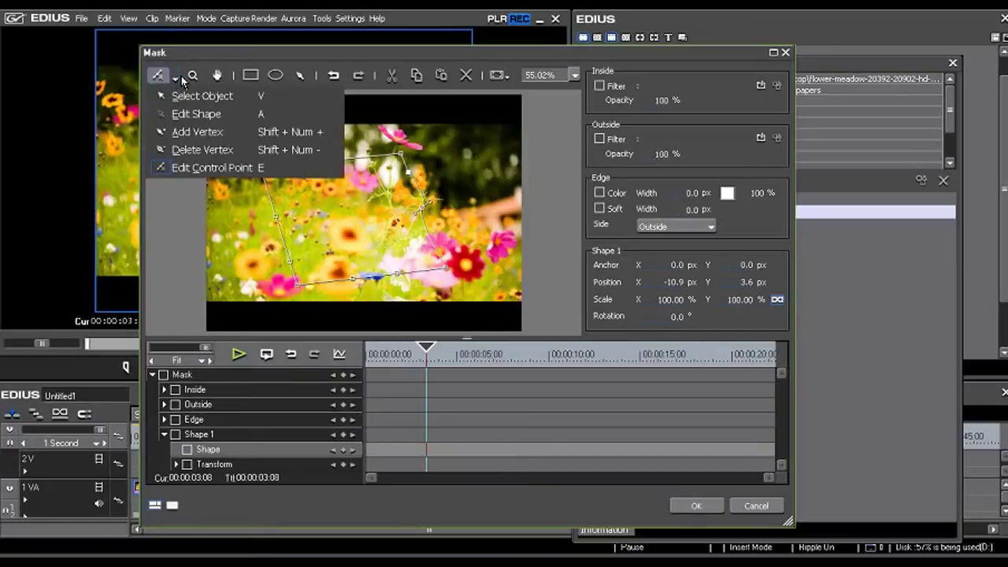
pyautogui.click(201, 151)
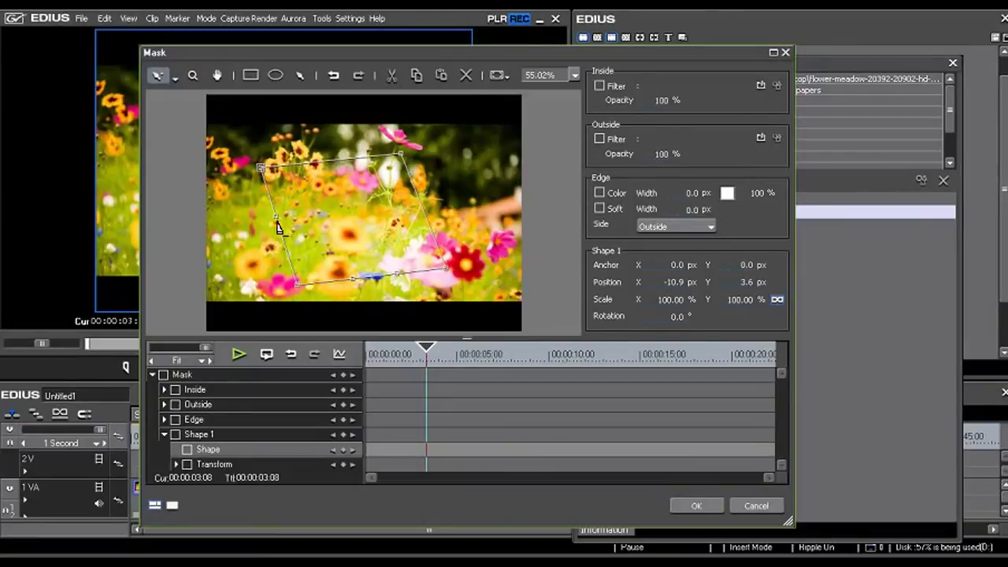
pyautogui.click(297, 282)
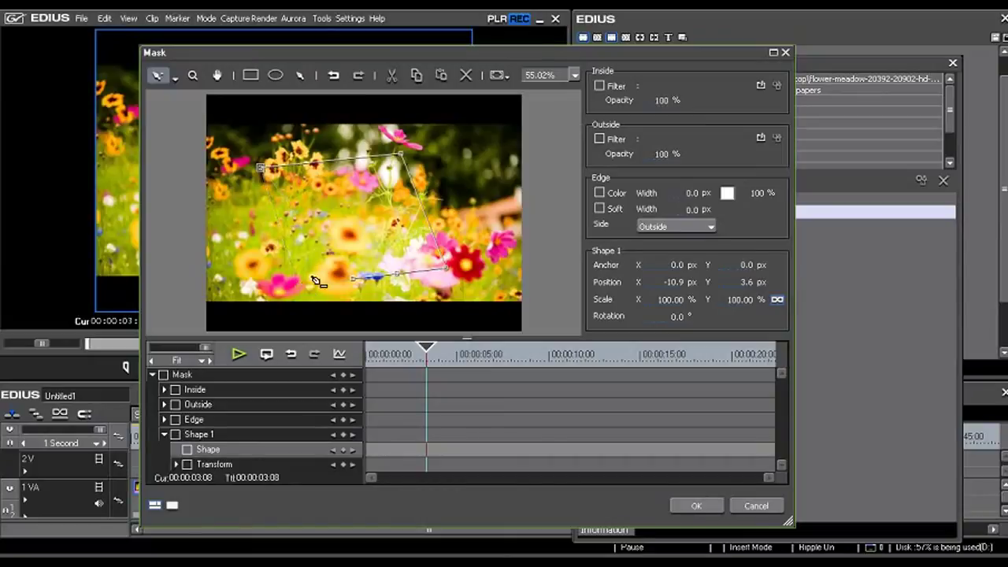
pyautogui.click(354, 284)
pyautogui.click(397, 278)
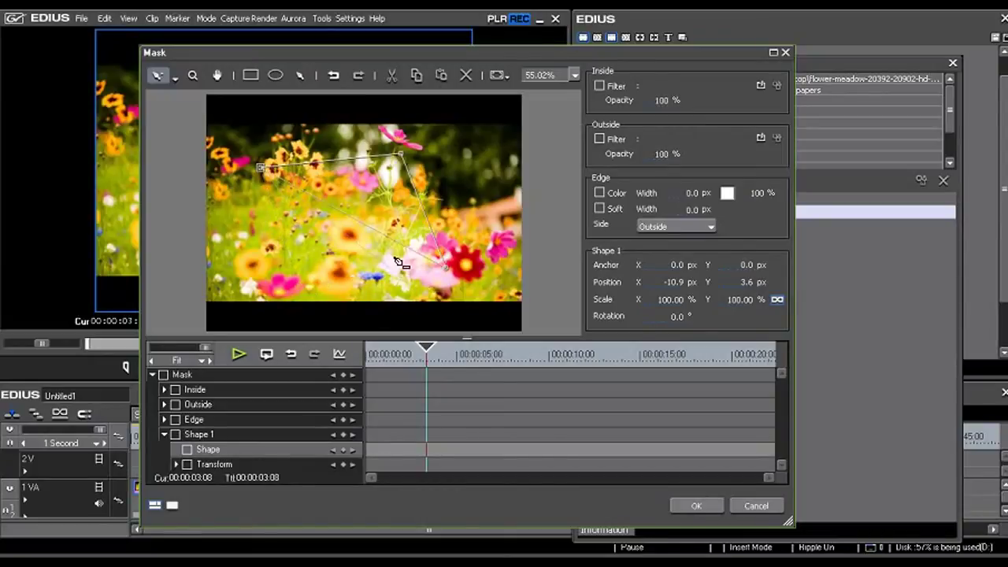
# Add a new vertex on the mask's right edge.
pyautogui.click(174, 80)
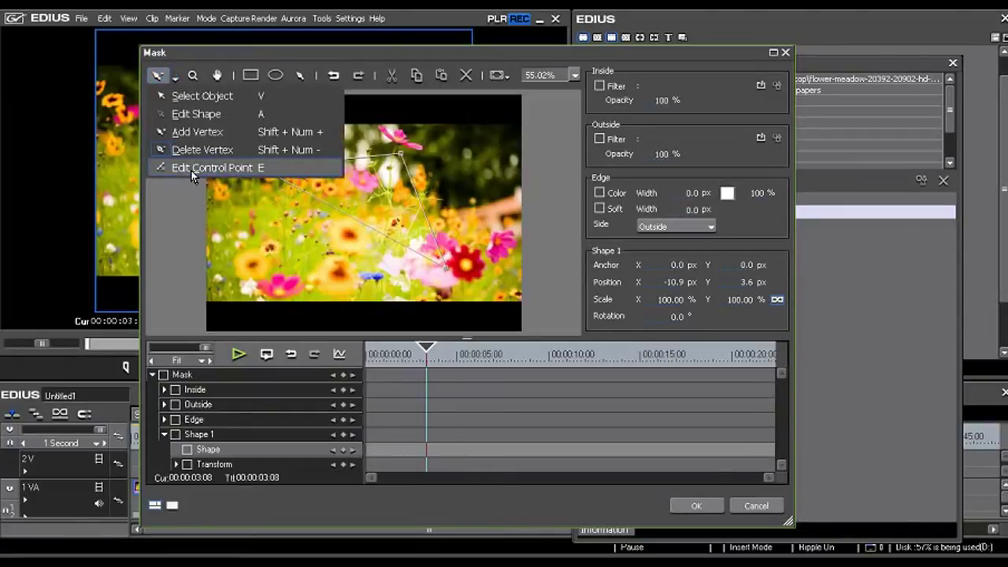
pyautogui.click(238, 169)
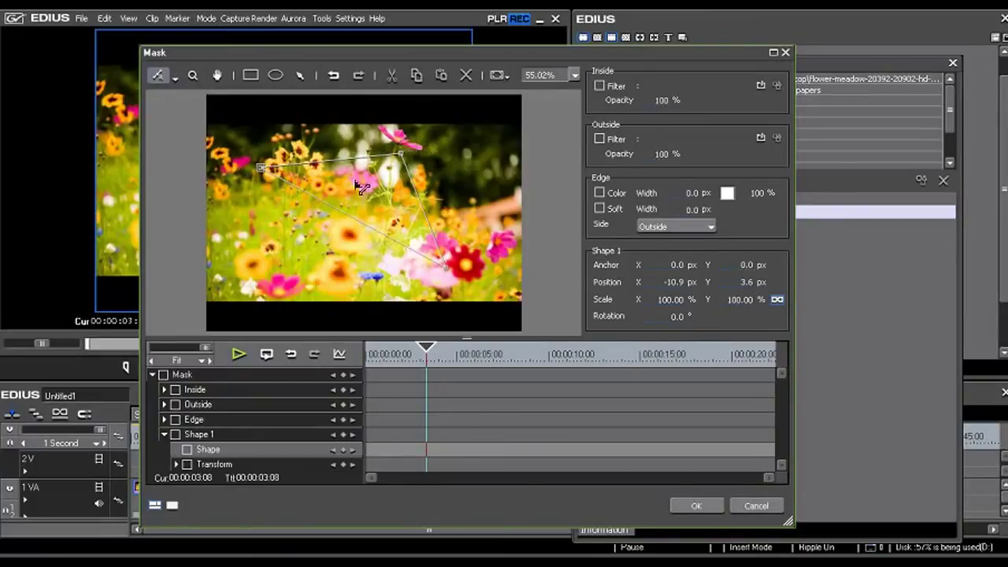
pyautogui.click(176, 79)
pyautogui.click(185, 134)
pyautogui.click(422, 206)
# Drag the new vertex's control handle to bend it into a smooth curve.
pyautogui.click(176, 80)
pyautogui.click(182, 166)
pyautogui.moveTo(421, 206)
pyautogui.mouseDown()
pyautogui.moveTo(360, 235)
pyautogui.moveTo(423, 228)
pyautogui.mouseUp()
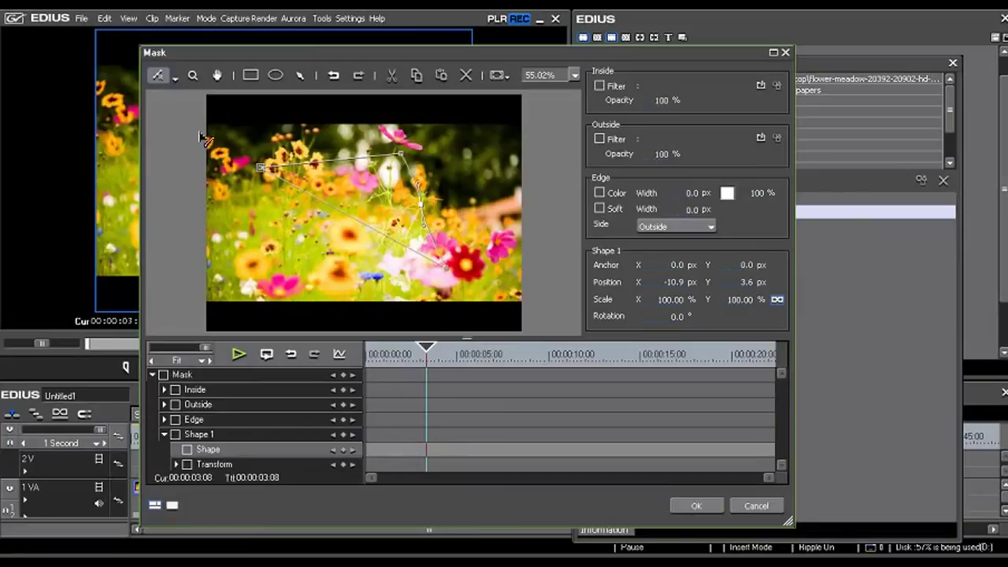
pyautogui.click(174, 79)
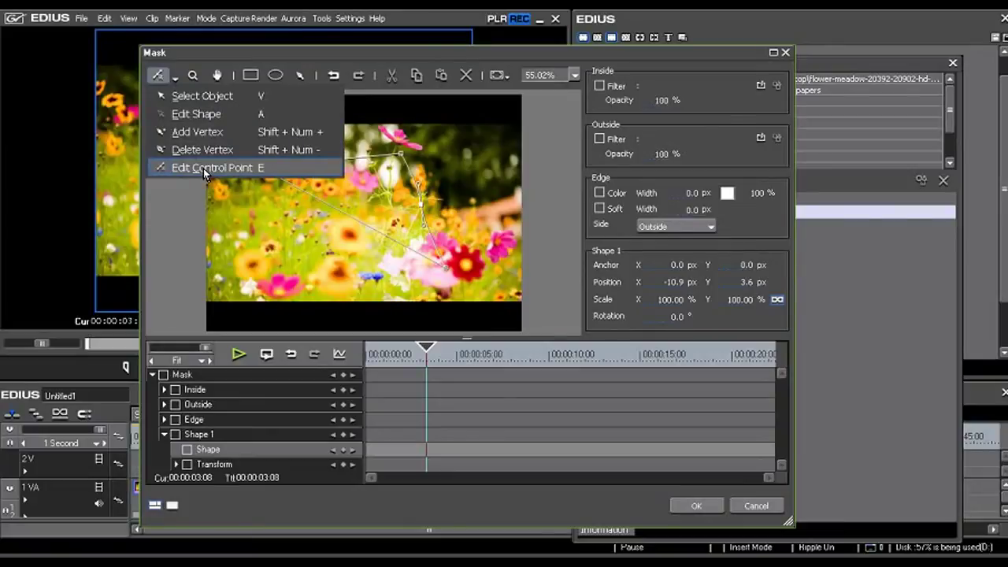
pyautogui.click(370, 243)
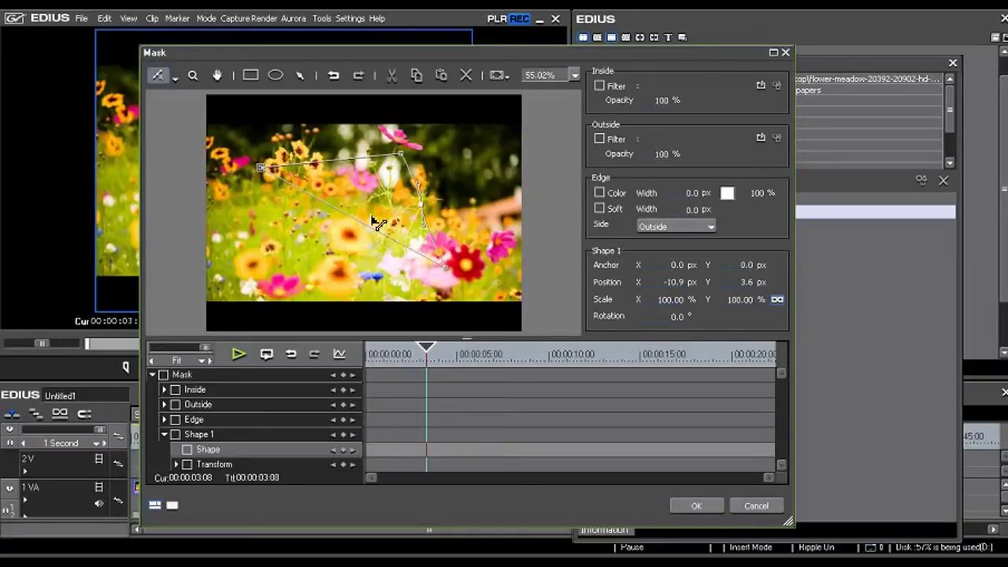
# Zoom the mask preview in and out and pan it with the Hand tool.
pyautogui.click(193, 76)
pyautogui.click(367, 197)
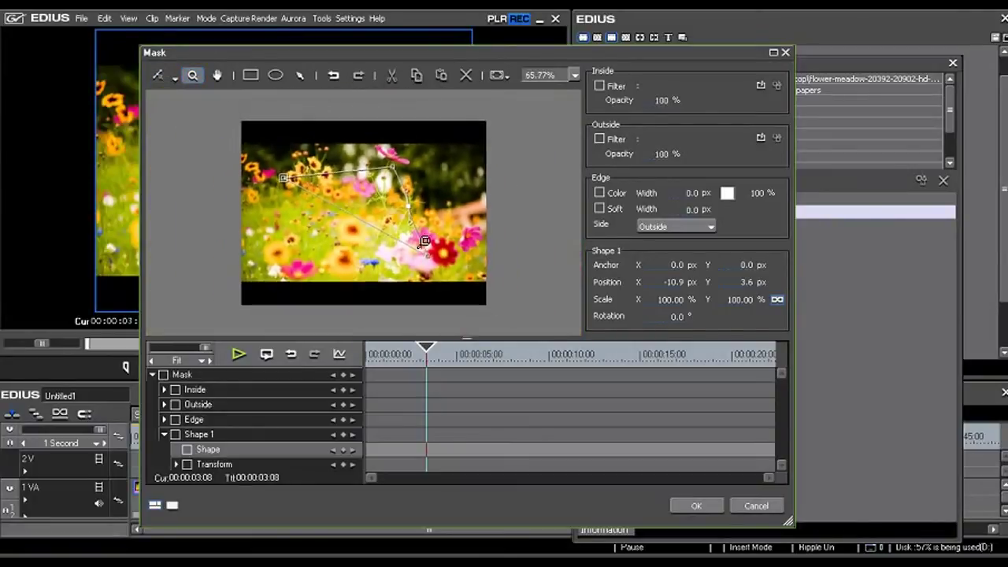
pyautogui.rightClick(345, 173)
pyautogui.click(345, 173)
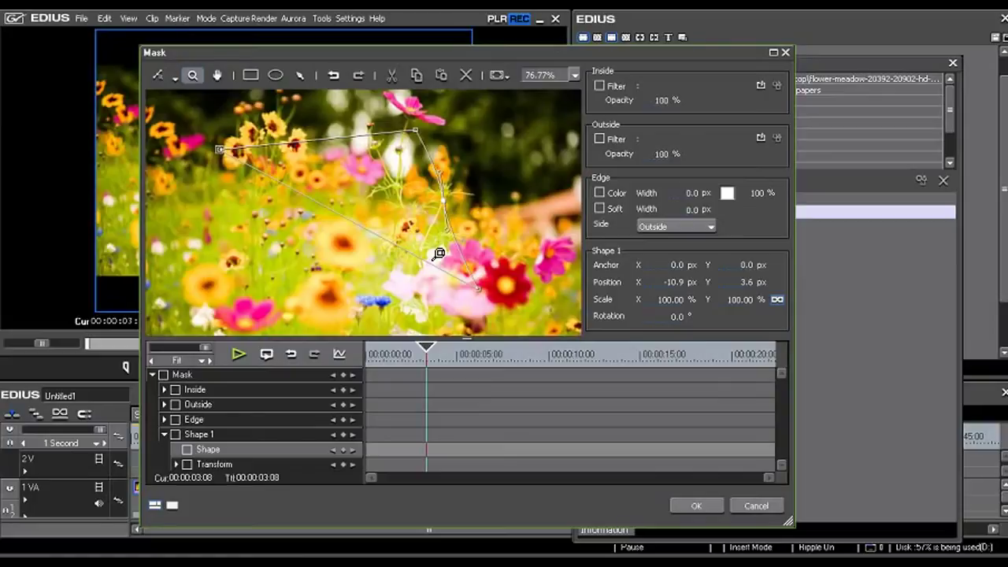
pyautogui.press('h')
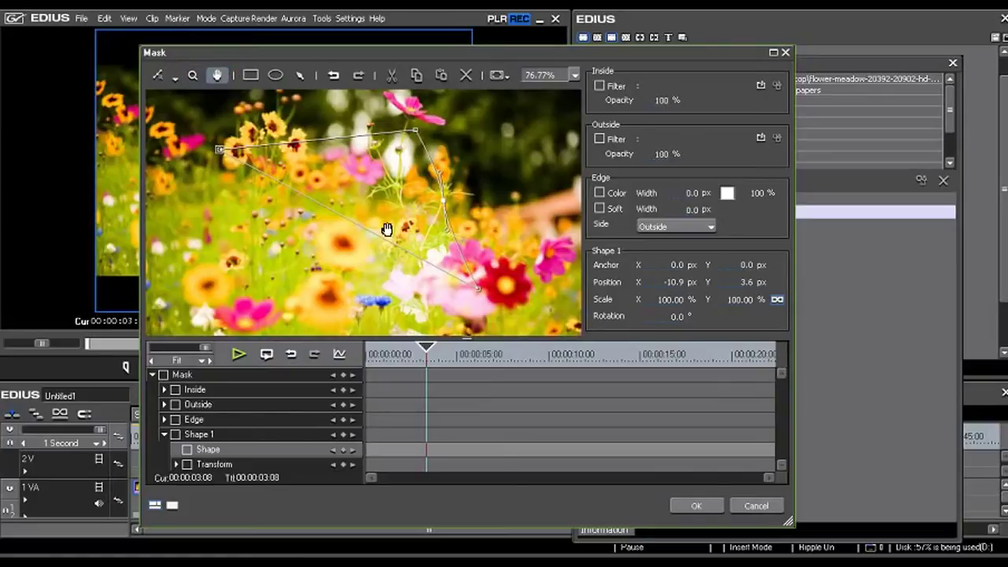
pyautogui.moveTo(337, 209)
pyautogui.mouseDown()
pyautogui.moveTo(534, 235)
pyautogui.moveTo(338, 218)
pyautogui.mouseUp()
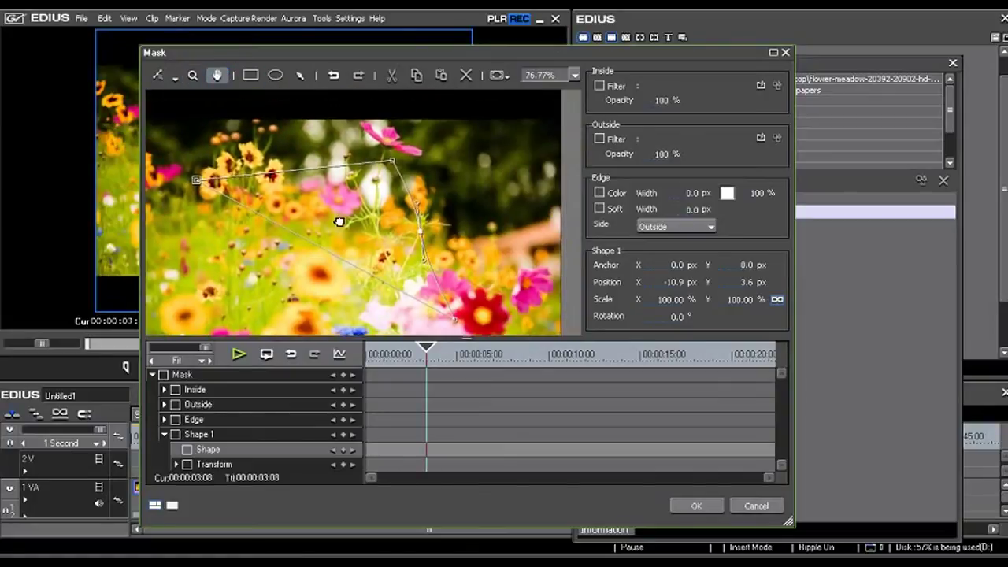
pyautogui.moveTo(416, 243)
pyautogui.mouseDown()
pyautogui.moveTo(375, 168)
pyautogui.moveTo(458, 244)
pyautogui.moveTo(400, 225)
pyautogui.moveTo(428, 244)
pyautogui.mouseUp()
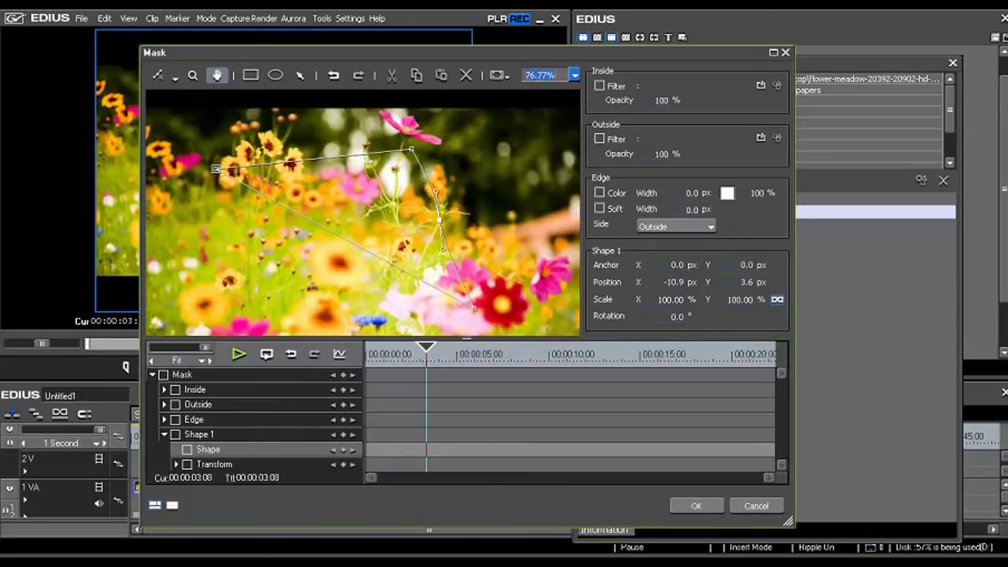
# Set the preview zoom to 50.00% and re-centre the image in the canvas.
pyautogui.click(574, 75)
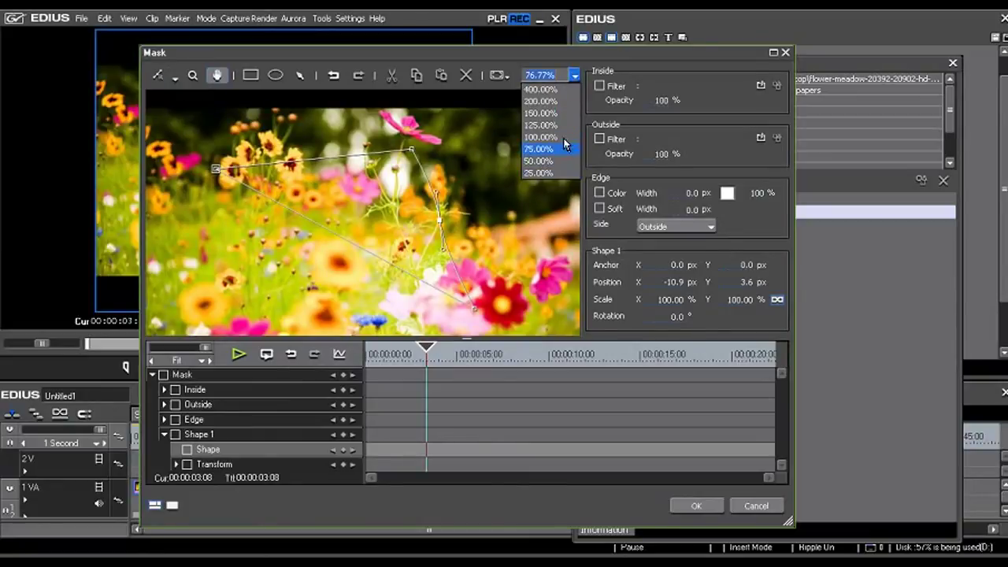
pyautogui.click(540, 138)
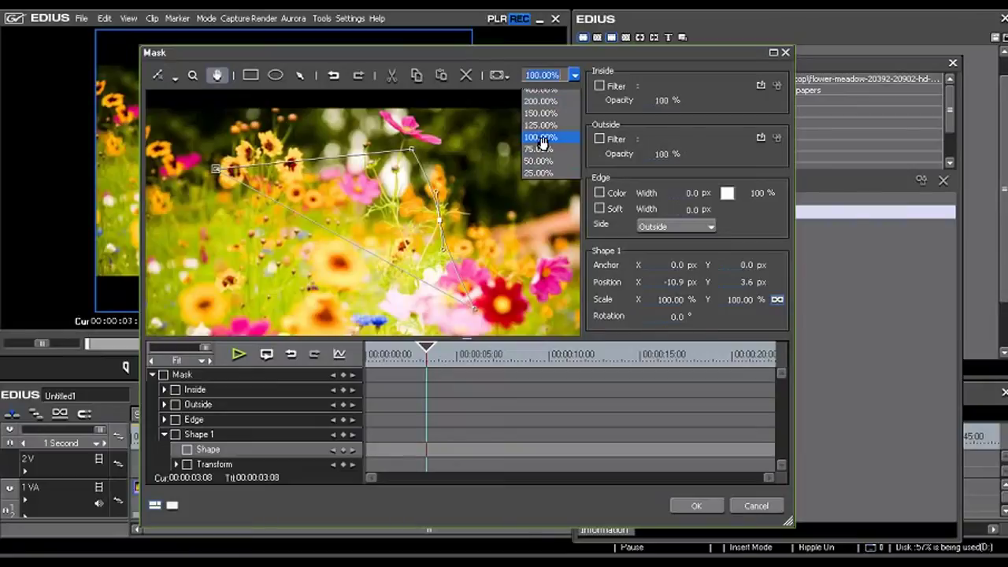
pyautogui.click(575, 75)
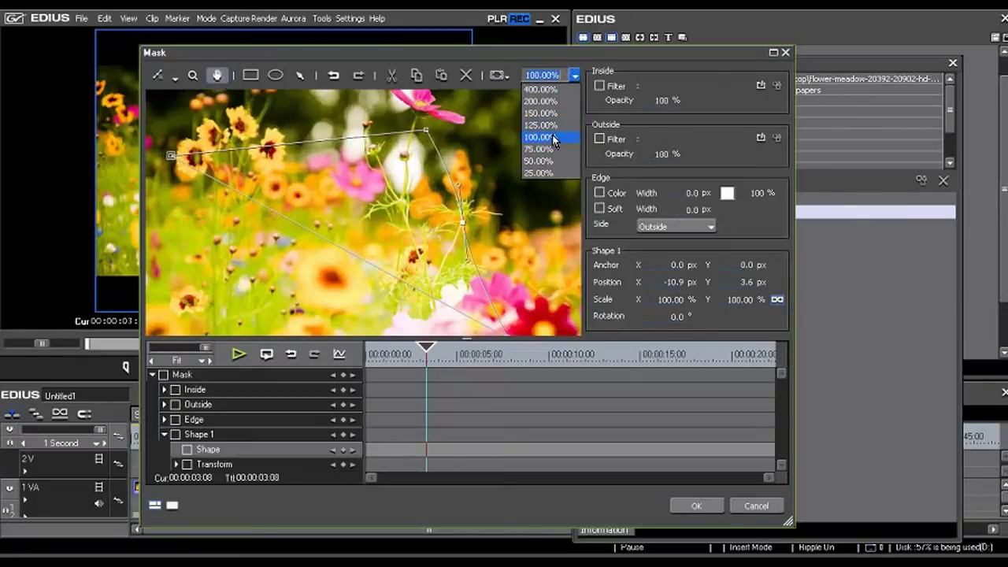
pyautogui.click(535, 161)
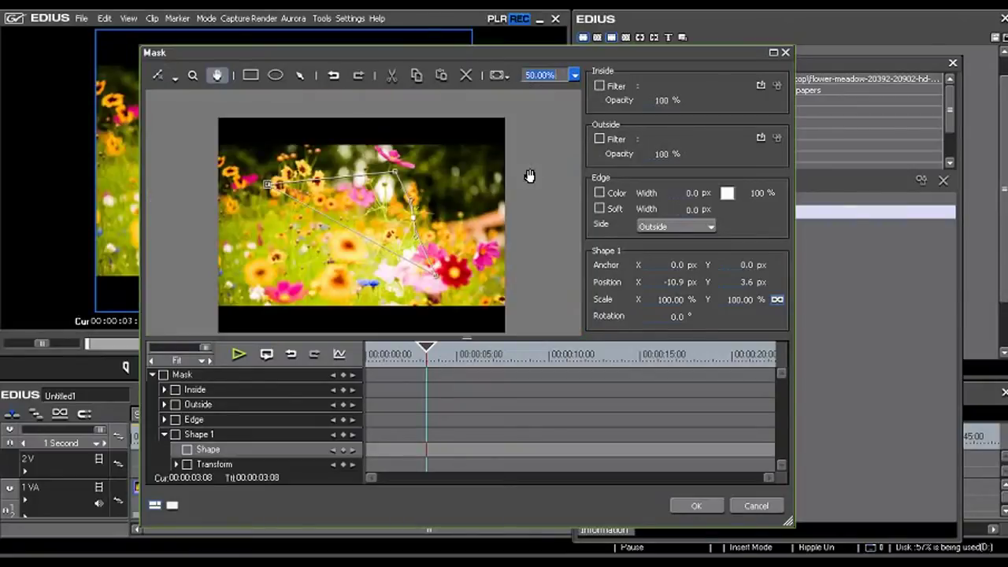
pyautogui.moveTo(352, 203)
pyautogui.mouseDown()
pyautogui.moveTo(371, 185)
pyautogui.moveTo(347, 199)
pyautogui.mouseUp()
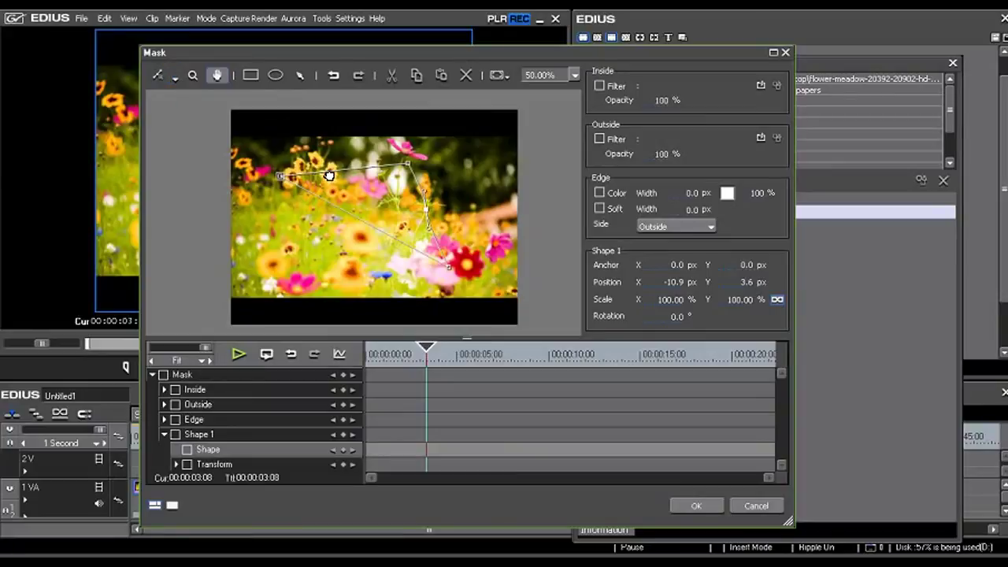
# Select Shape 1 and delete it.
pyautogui.click(174, 79)
pyautogui.click(189, 97)
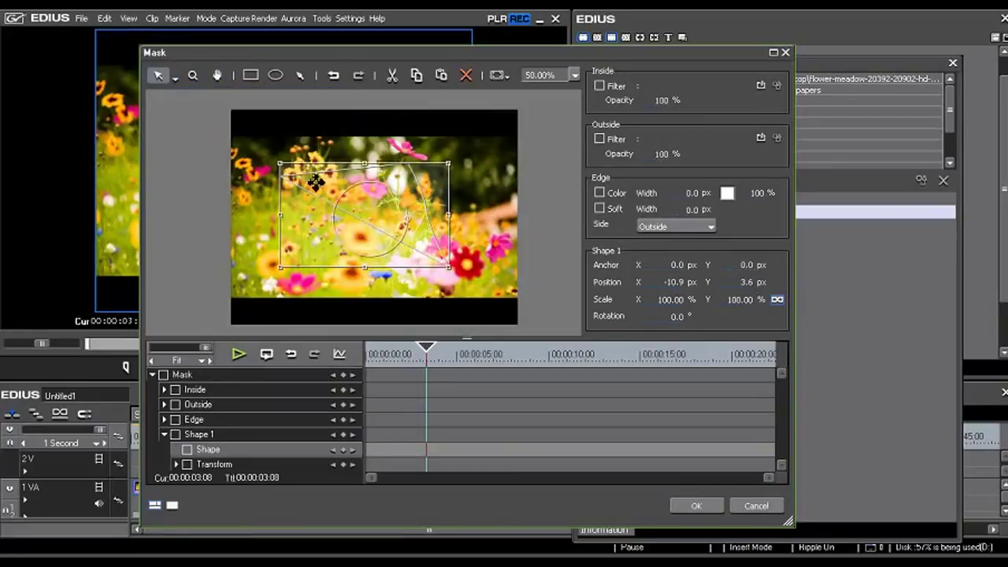
pyautogui.moveTo(386, 214); pyautogui.dragTo(390, 207)
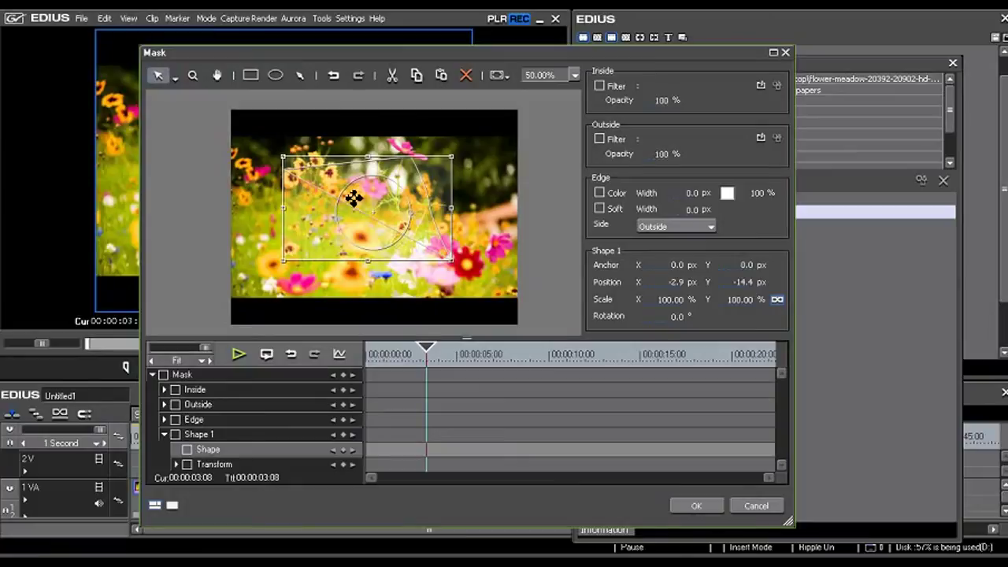
pyautogui.press('Delete')
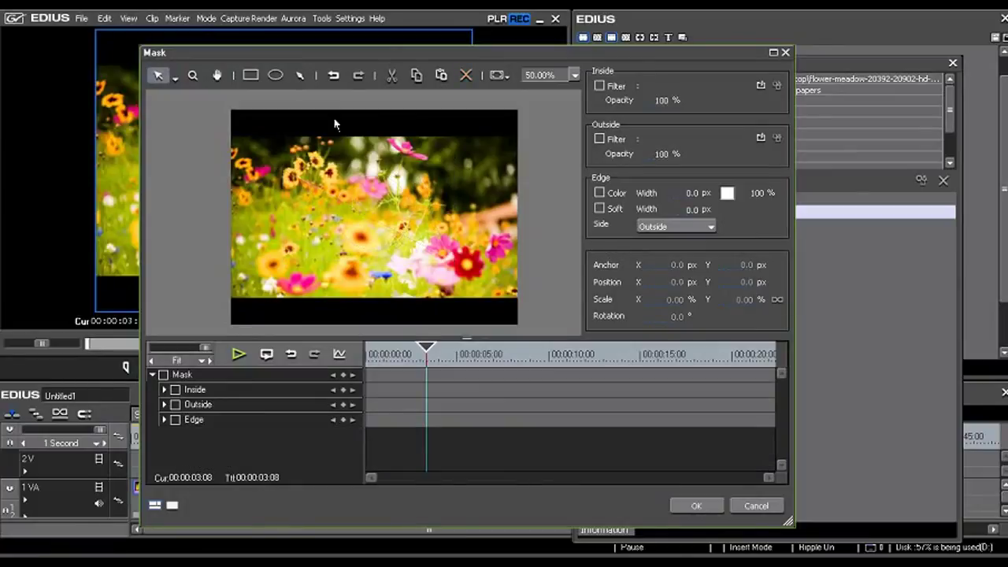
# Draw a rectangle mask over the flowers, then delete it.
pyautogui.click(251, 76)
pyautogui.moveTo(254, 142)
pyautogui.mouseDown()
pyautogui.moveTo(433, 252)
pyautogui.moveTo(330, 220)
pyautogui.moveTo(461, 276)
pyautogui.mouseUp()
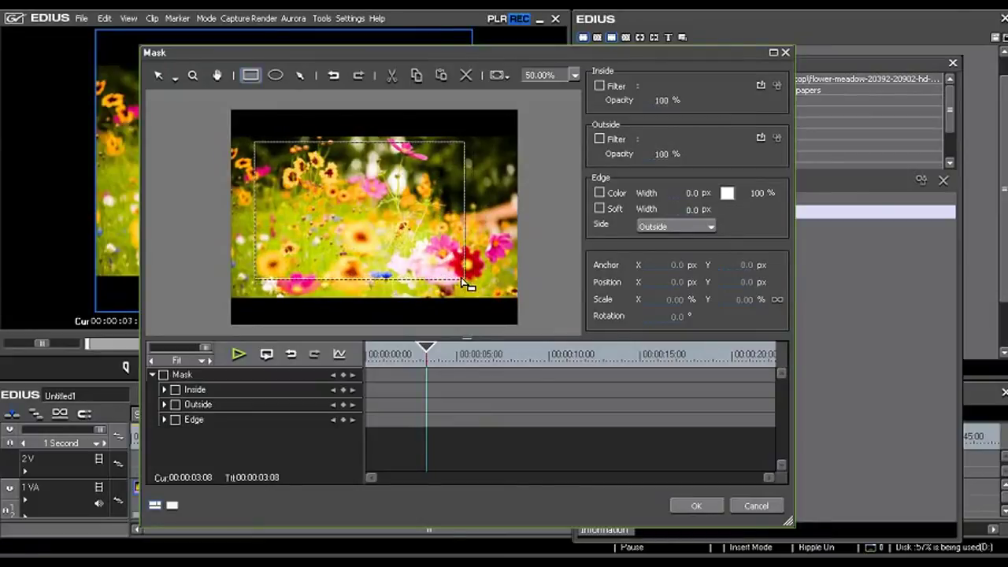
pyautogui.moveTo(461, 277)
pyautogui.mouseDown()
pyautogui.moveTo(372, 194)
pyautogui.moveTo(417, 268)
pyautogui.mouseUp()
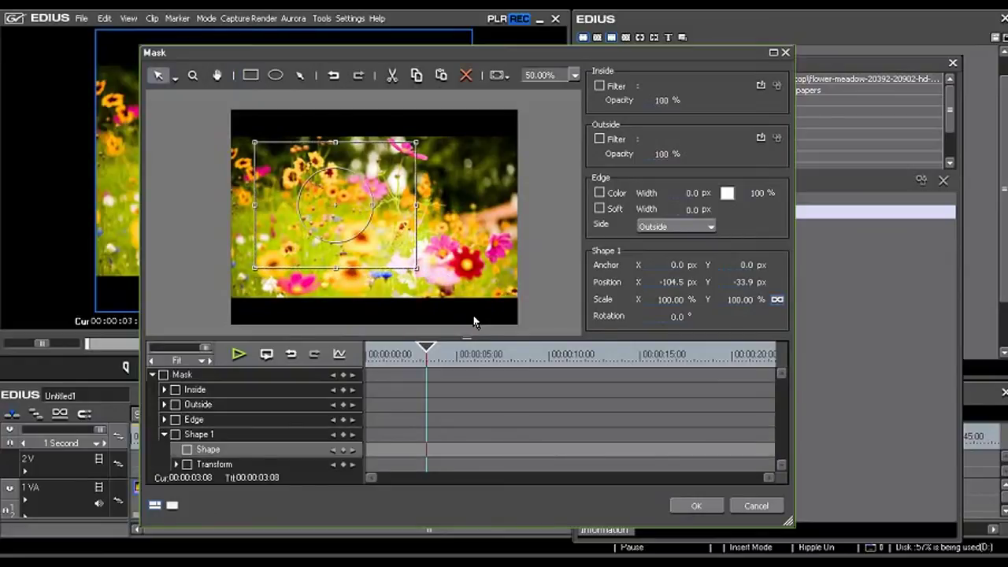
pyautogui.press('Delete')
# Draw an ellipse mask over the flowers, then delete it.
pyautogui.click(276, 78)
pyautogui.moveTo(292, 147)
pyautogui.mouseDown()
pyautogui.moveTo(445, 287)
pyautogui.moveTo(418, 266)
pyautogui.mouseUp()
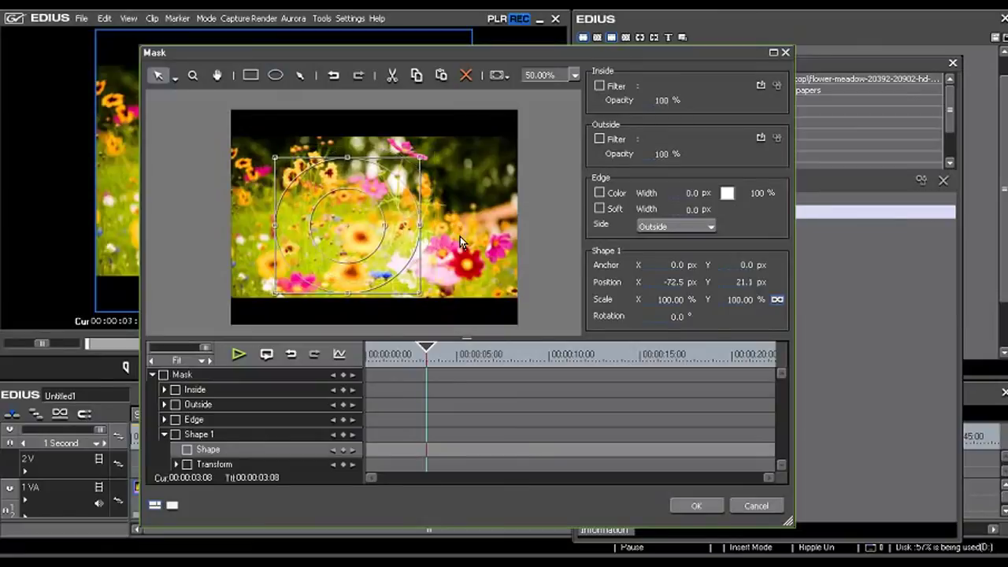
pyautogui.press('Delete')
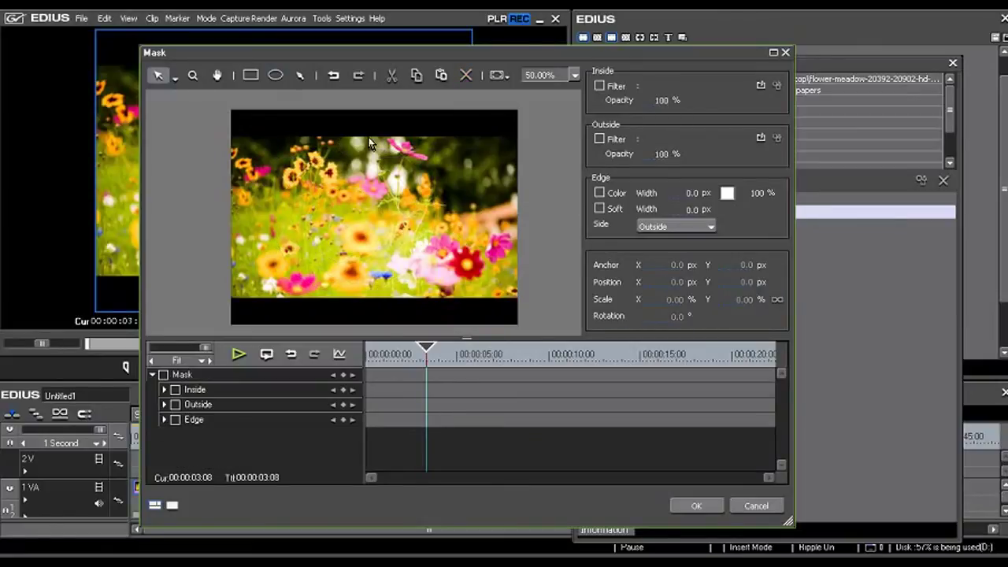
pyautogui.click(300, 77)
# With the Pen tool, draw a closed freeform path around the flowers near the image centre.
pyautogui.click(300, 76)
pyautogui.moveTo(363, 159); pyautogui.dragTo(329, 243)
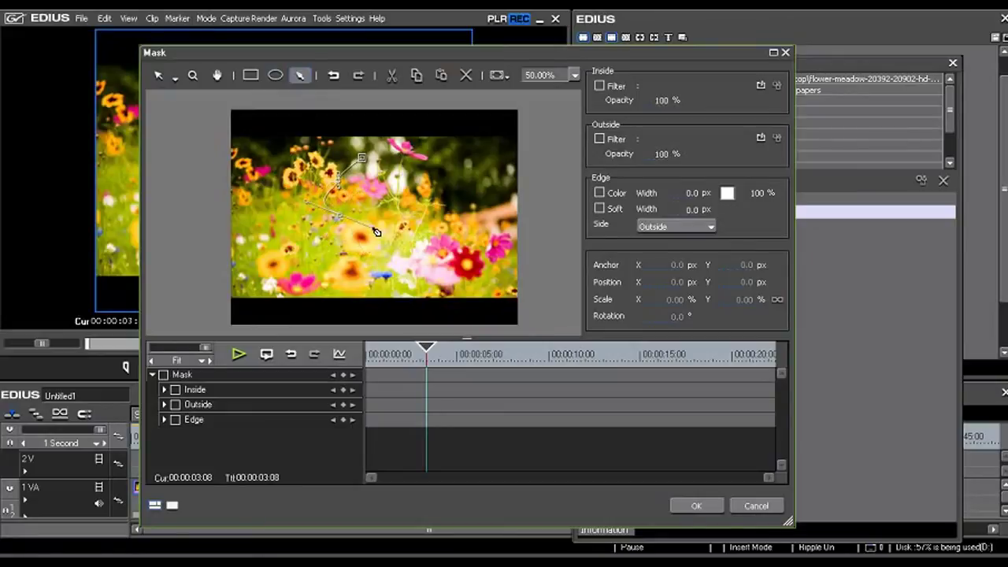
pyautogui.click(361, 262)
pyautogui.click(430, 271)
pyautogui.click(446, 221)
pyautogui.click(438, 192)
pyautogui.click(426, 174)
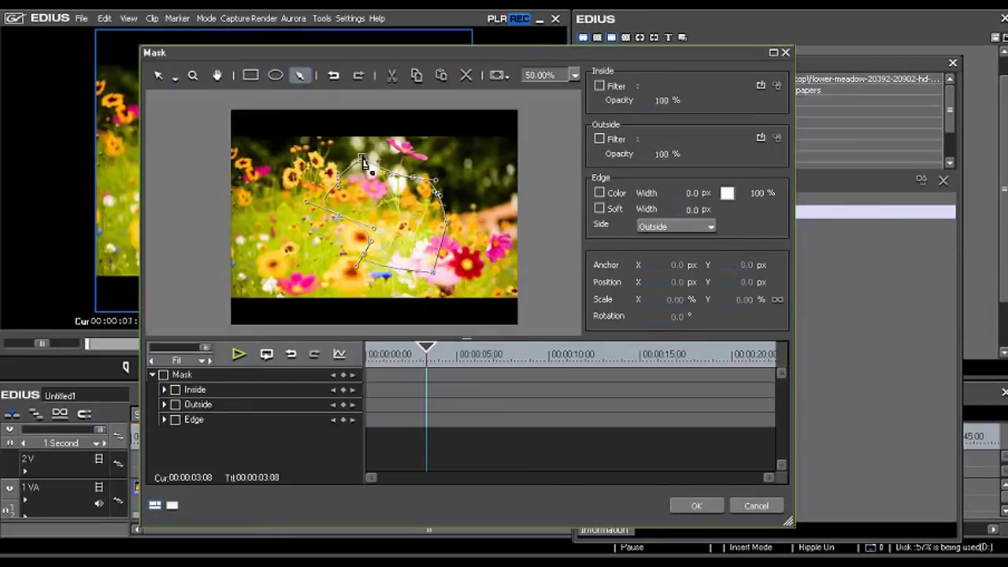
pyautogui.click(363, 161)
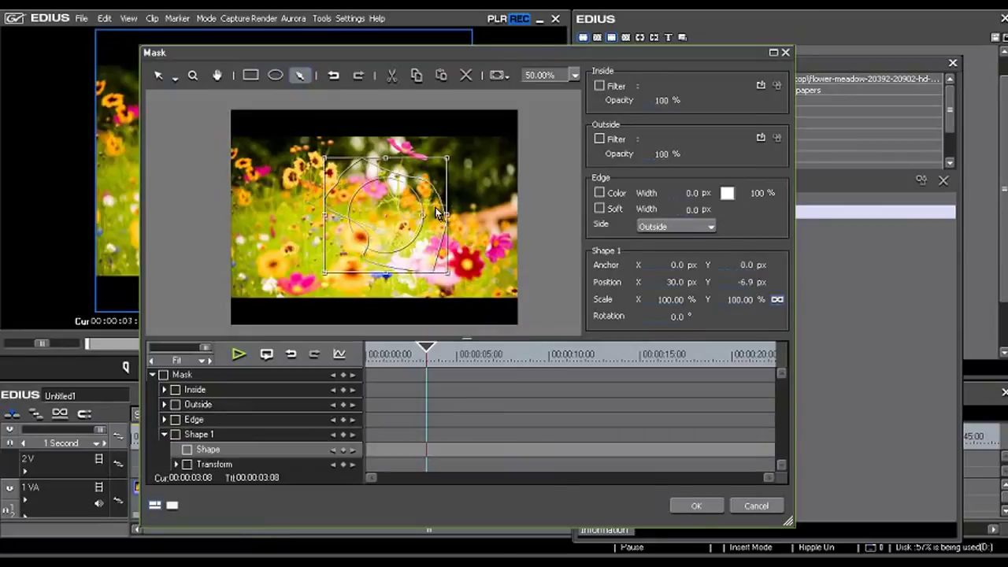
# Remove two vertices with Delete Vertex, then undo the edits and redo to restore Shape 1.
pyautogui.click(176, 81)
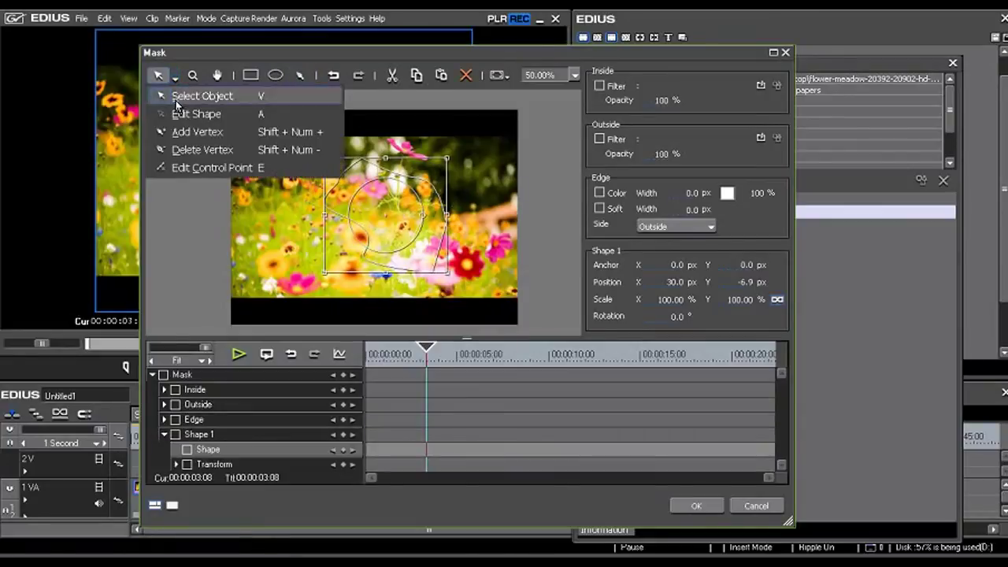
pyautogui.click(222, 151)
pyautogui.click(342, 217)
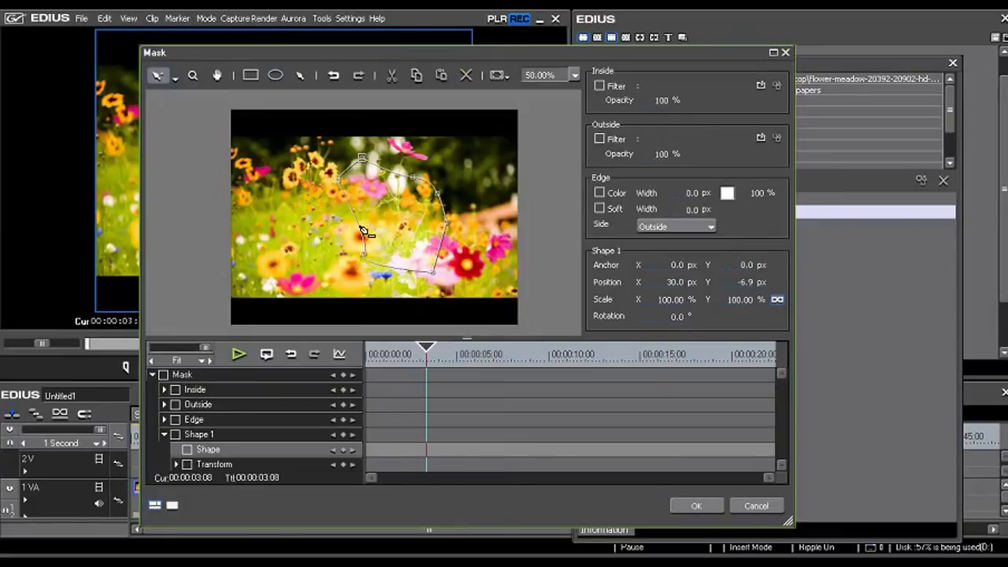
pyautogui.click(445, 225)
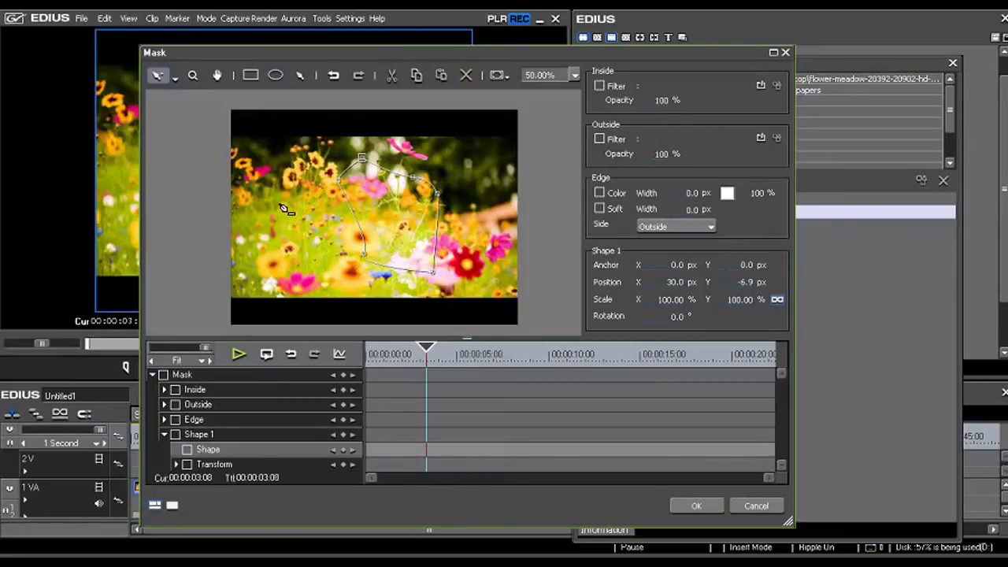
pyautogui.click(336, 81)
pyautogui.click(337, 80)
pyautogui.click(336, 80)
pyautogui.click(336, 81)
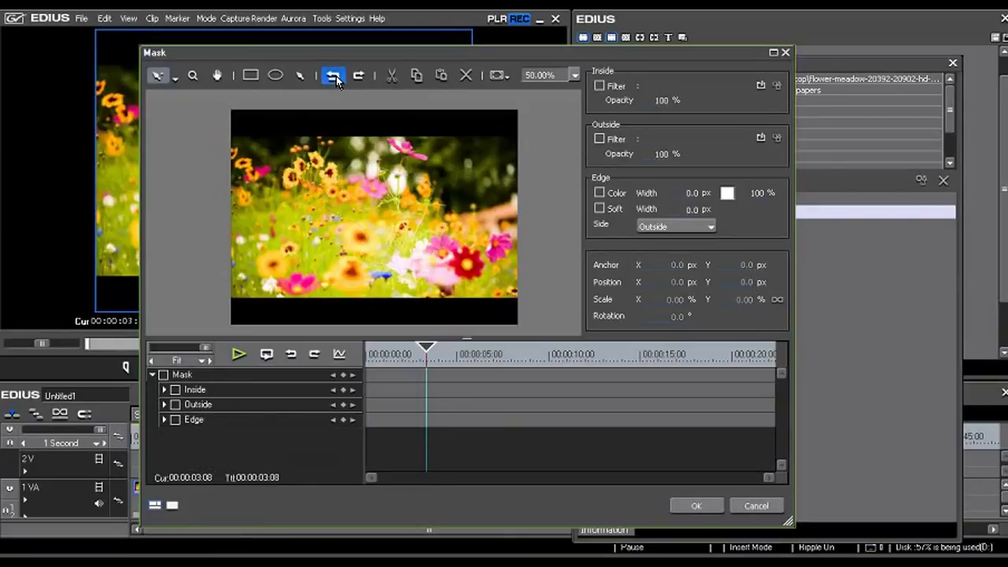
pyautogui.click(360, 75)
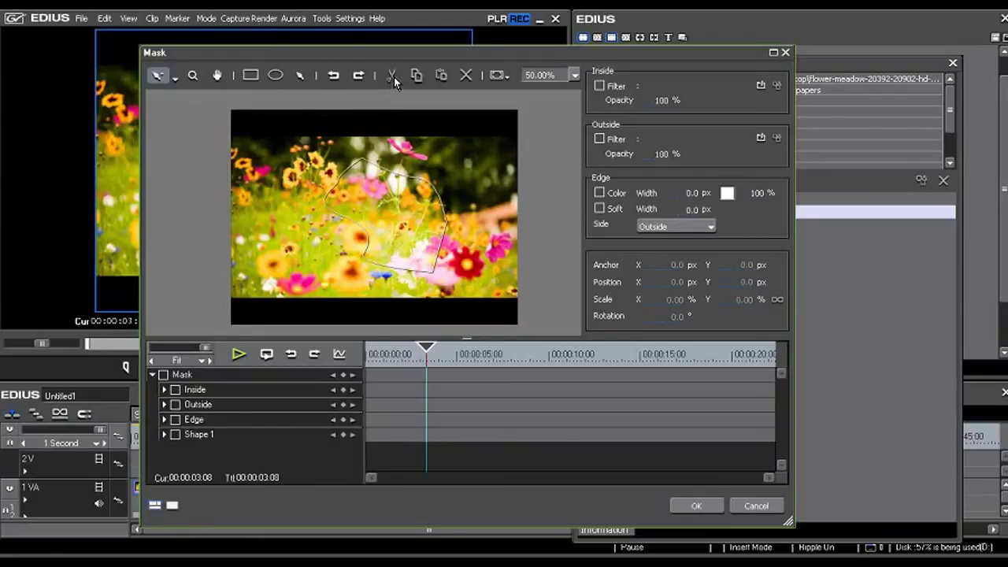
# Select the freeform Shape 1, cut it, then undo the cut to restore it.
pyautogui.click(177, 79)
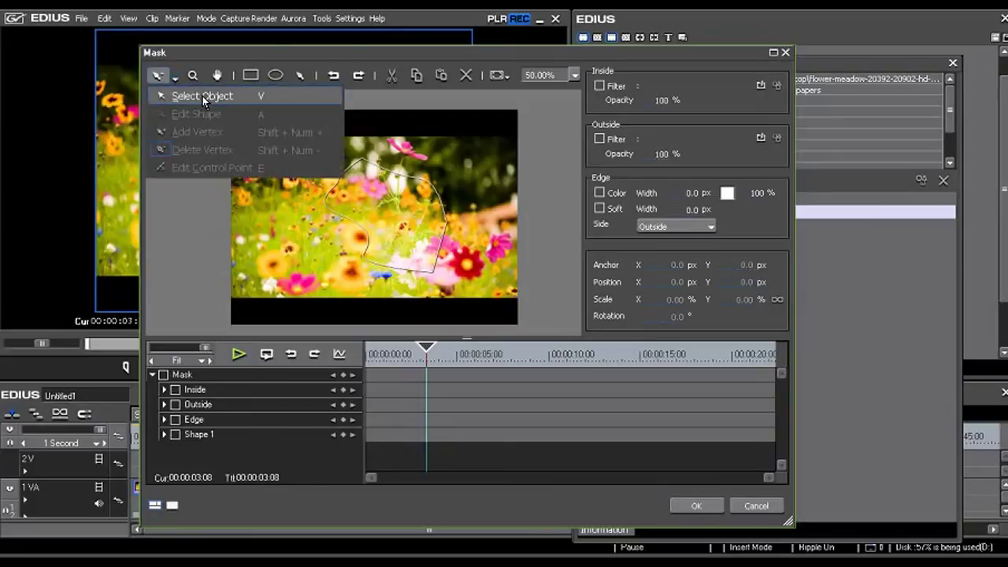
pyautogui.click(203, 96)
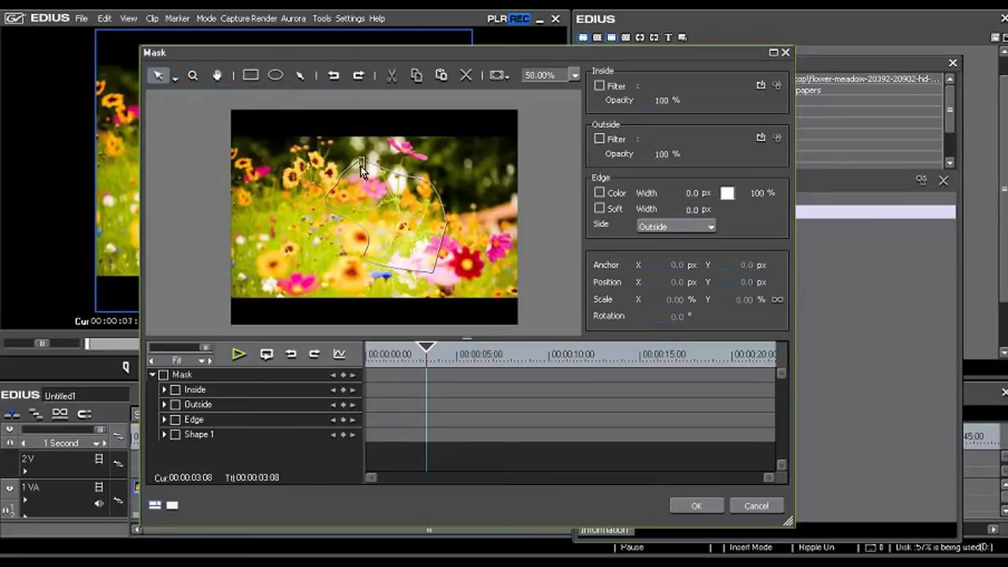
pyautogui.click(365, 156)
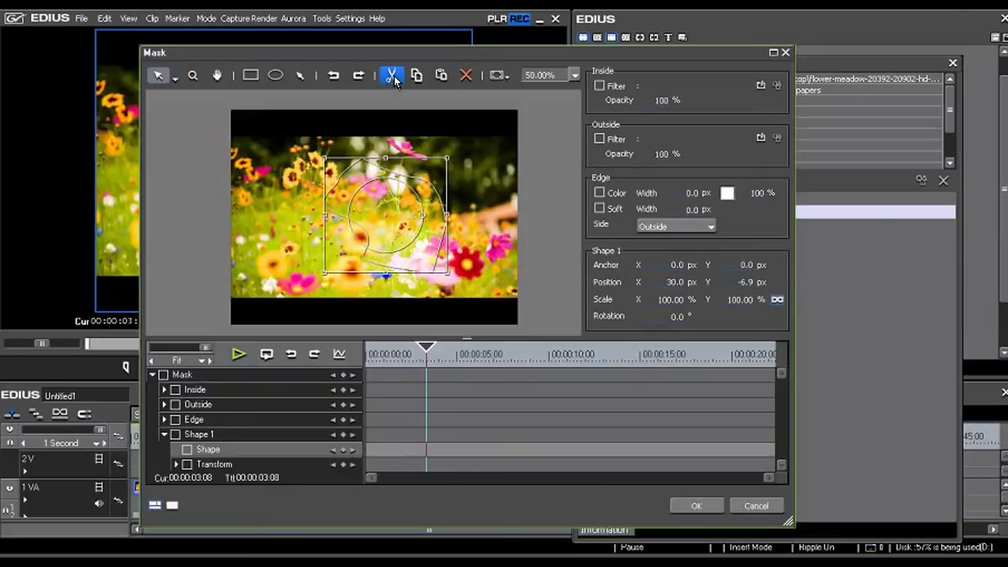
pyautogui.click(392, 76)
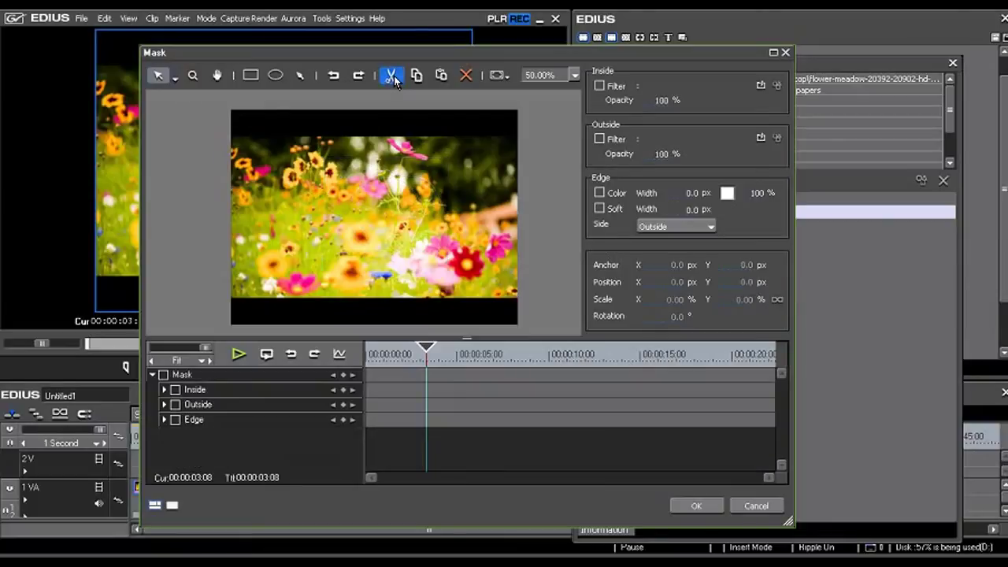
pyautogui.click(335, 78)
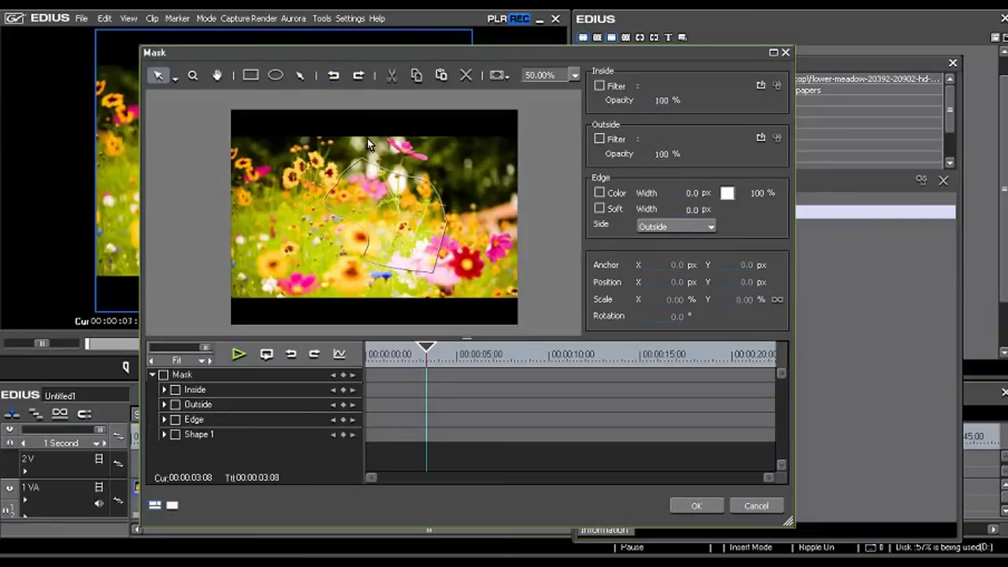
# Copy Shape 1 and paste it as Shape 2, moving the copy near the left edge.
pyautogui.click(435, 187)
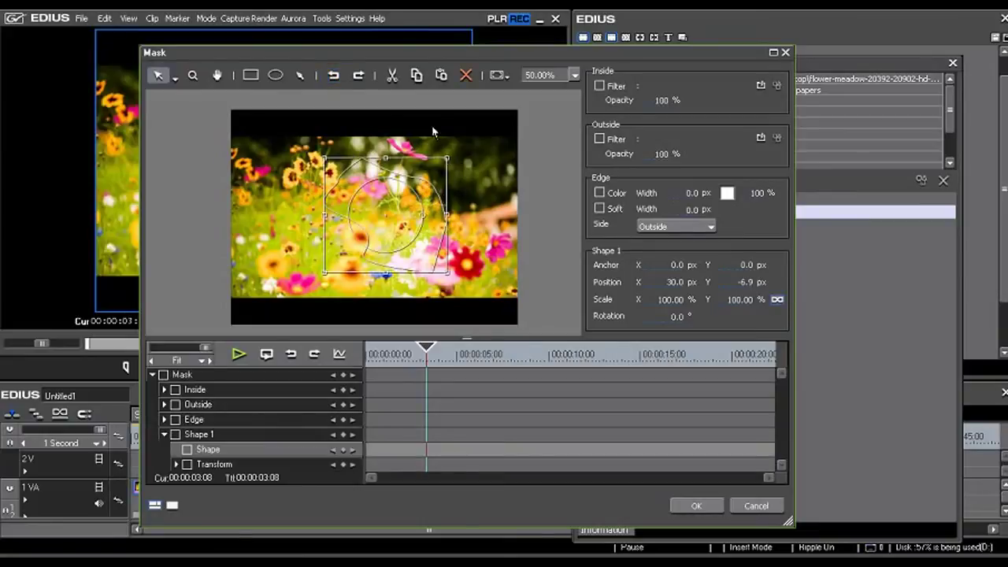
pyautogui.click(418, 75)
pyautogui.click(441, 75)
pyautogui.moveTo(401, 191); pyautogui.dragTo(226, 203)
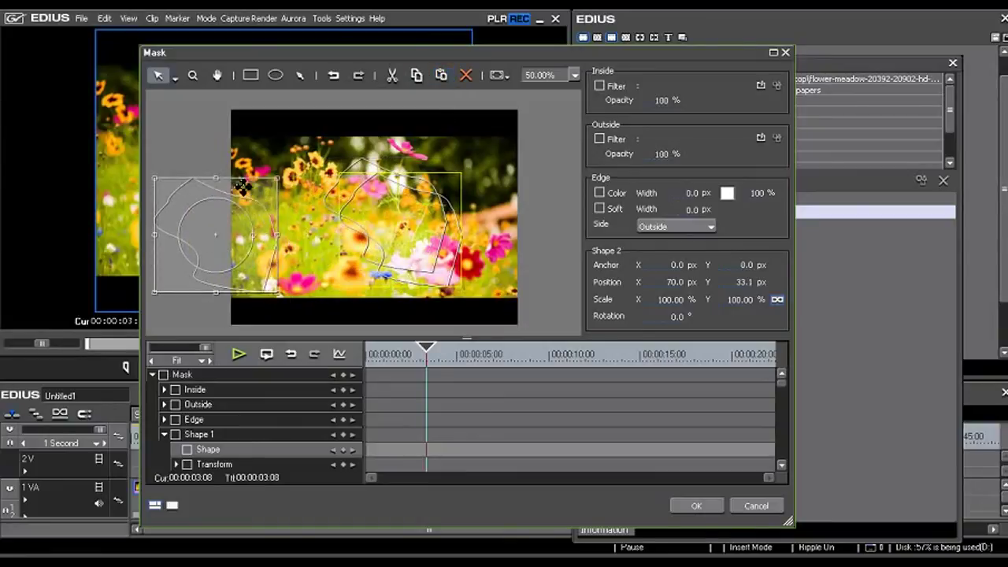
pyautogui.moveTo(226, 203); pyautogui.dragTo(296, 214)
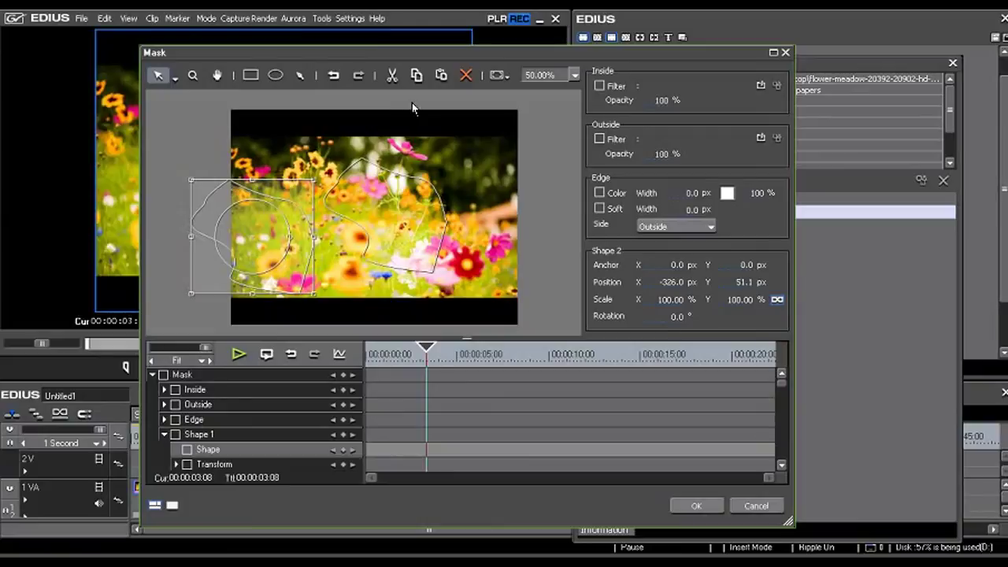
# Delete Shape 2, then select and delete Shape 1.
pyautogui.click(469, 76)
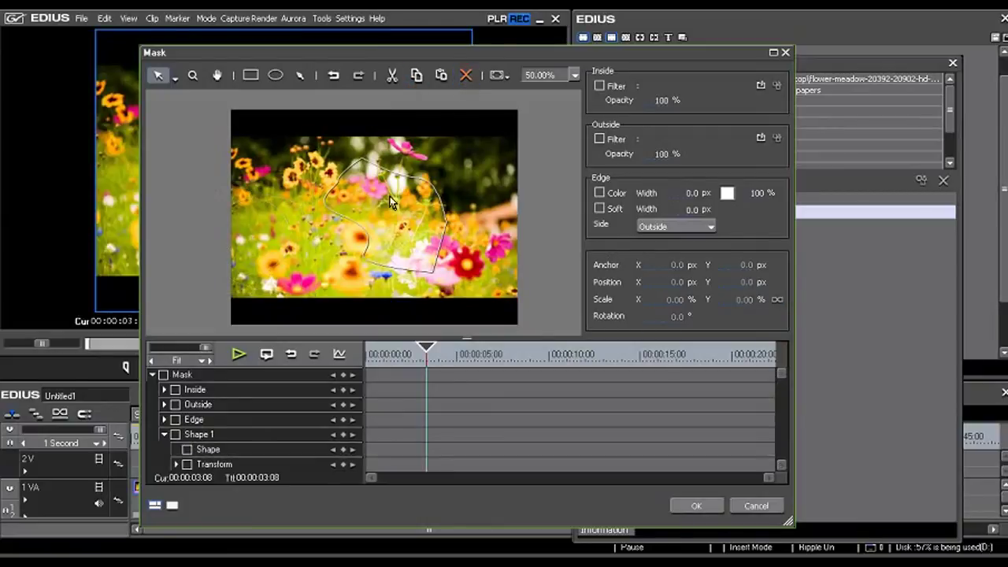
pyautogui.click(411, 199)
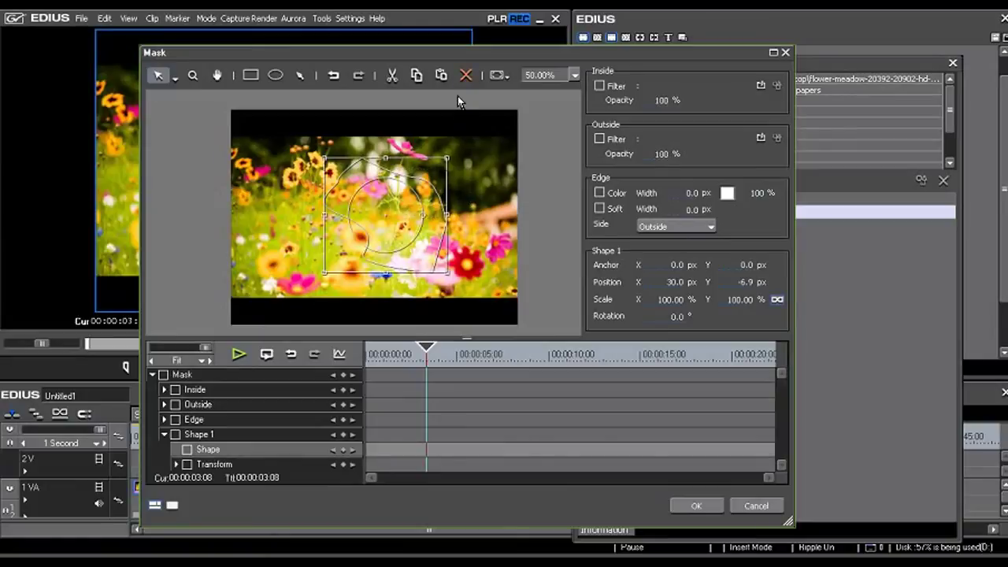
pyautogui.click(464, 76)
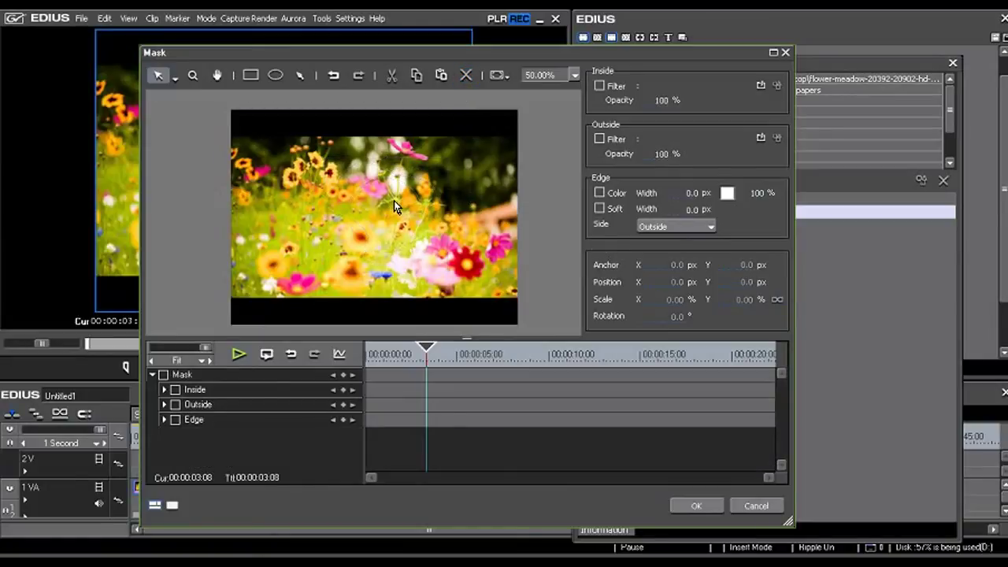
# Enable the checkerboard Background in the mask preview.
pyautogui.click(506, 76)
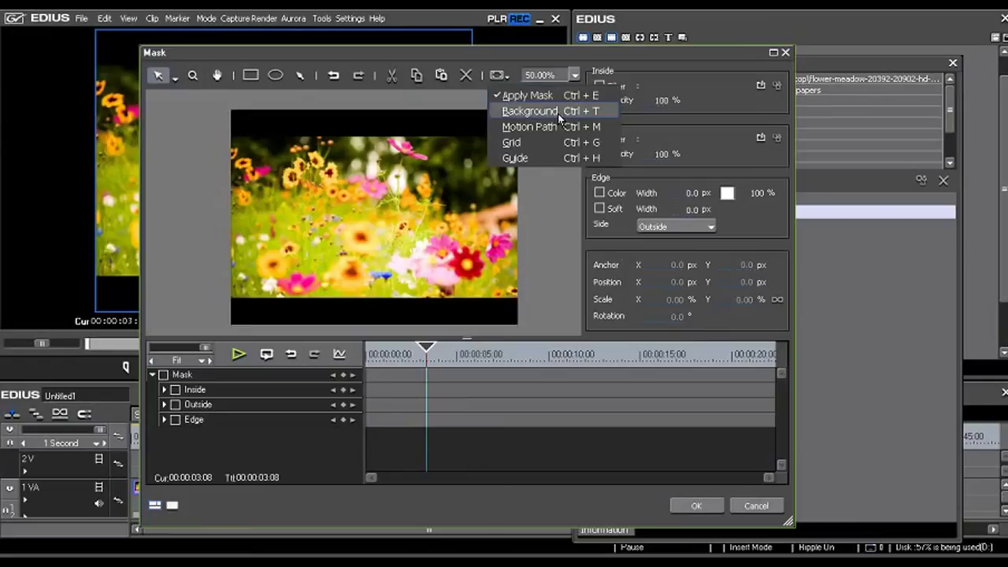
pyautogui.click(372, 118)
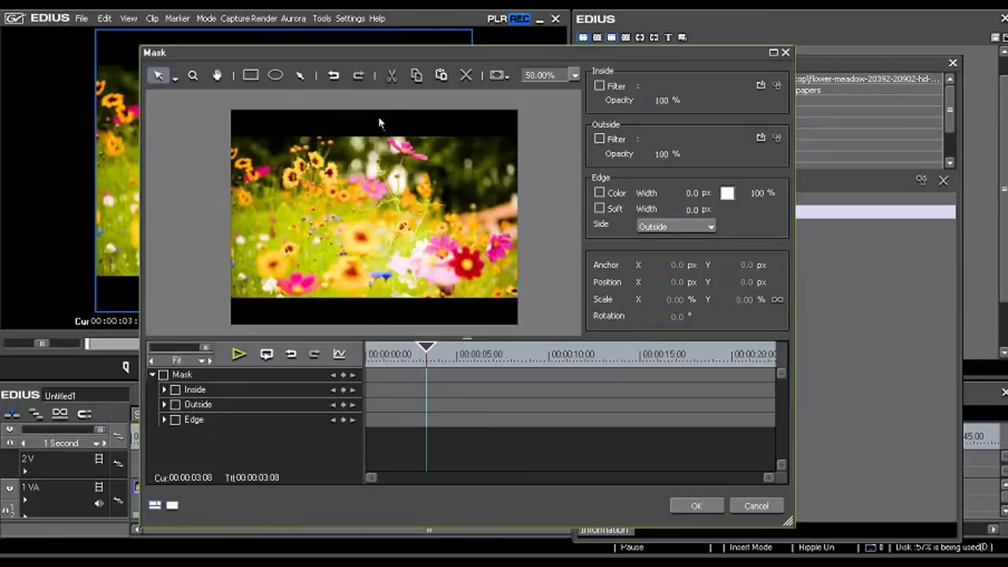
pyautogui.click(504, 76)
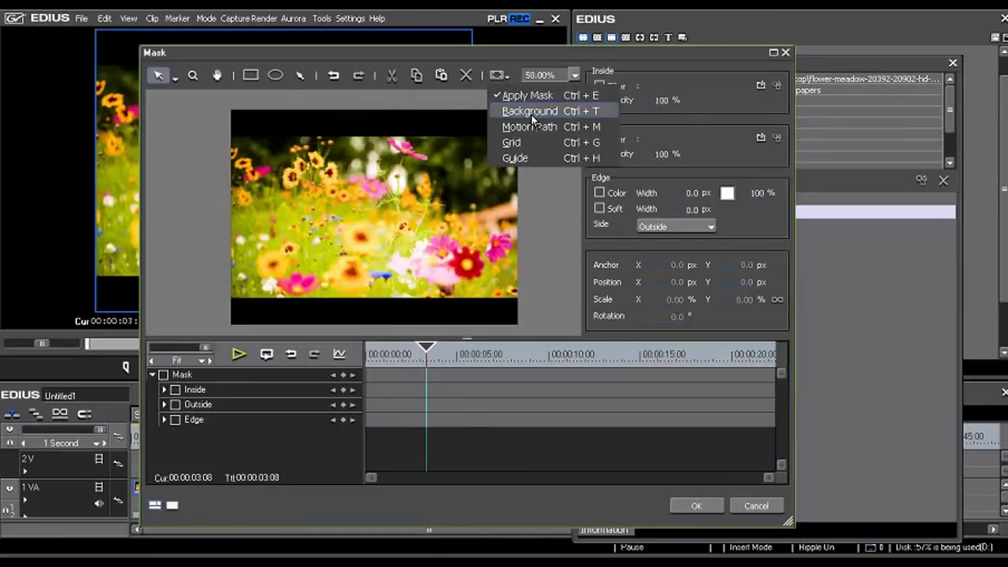
pyautogui.click(532, 113)
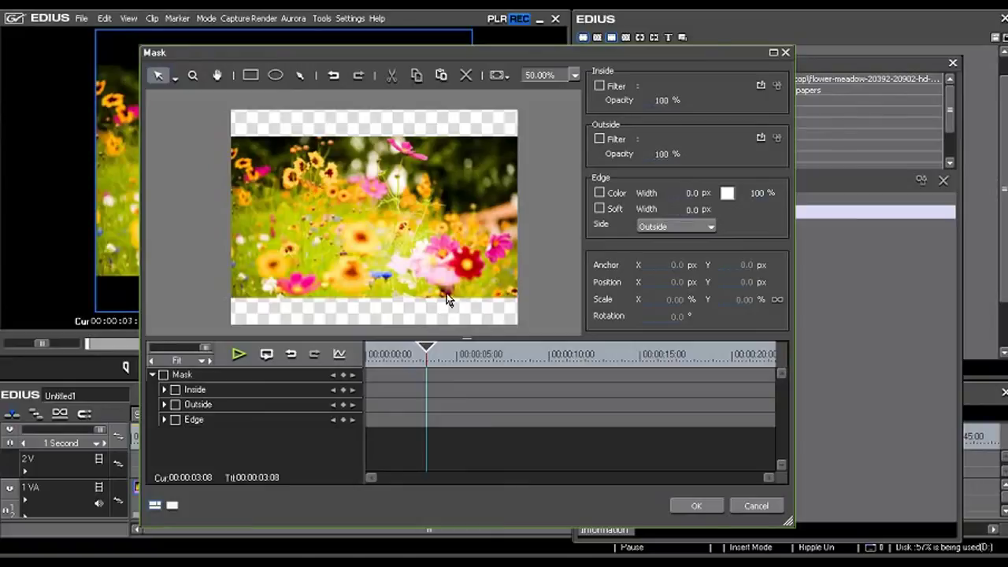
# Turn on the Grid overlay and Guide lines in the mask preview.
pyautogui.click(508, 75)
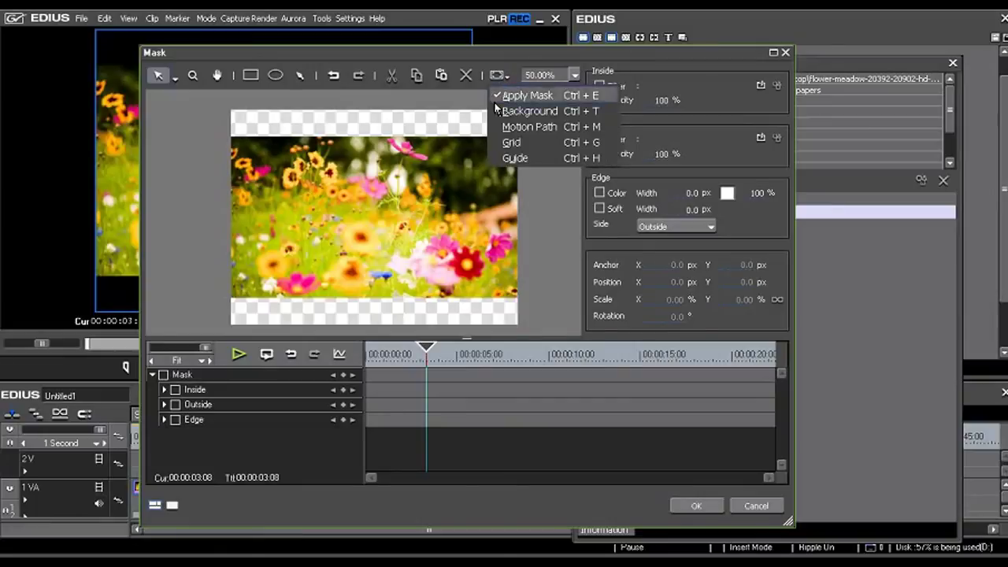
pyautogui.click(509, 142)
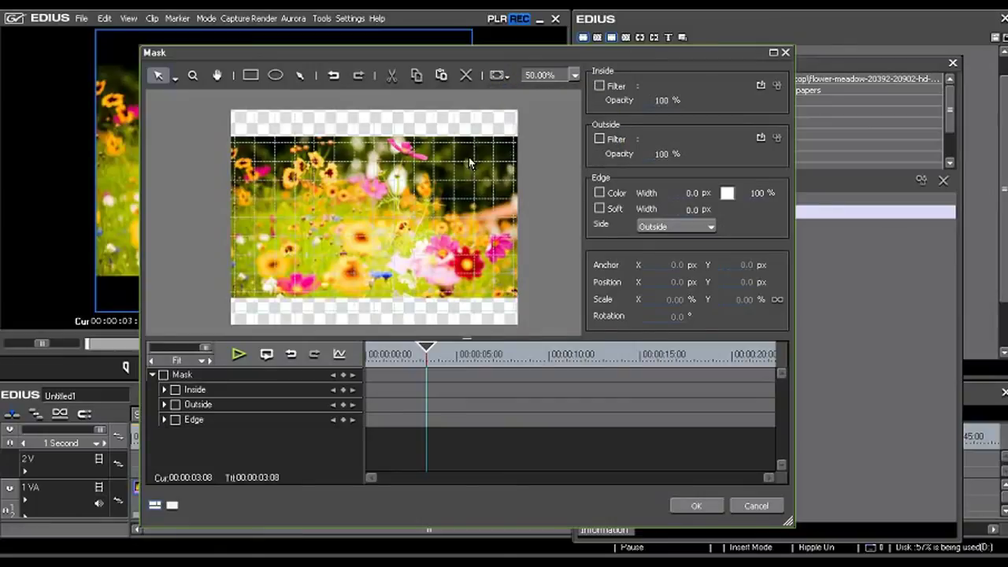
pyautogui.click(501, 76)
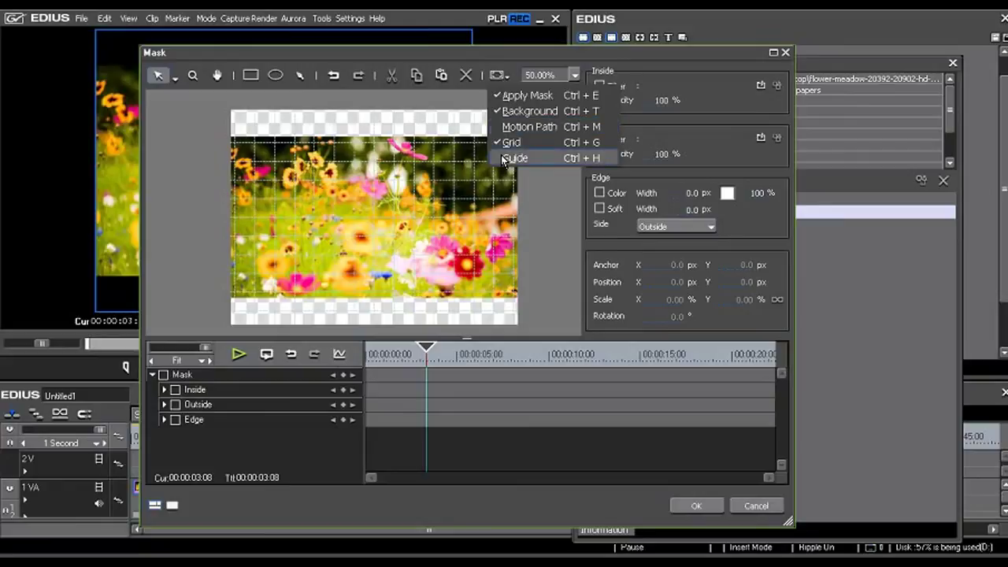
pyautogui.click(511, 157)
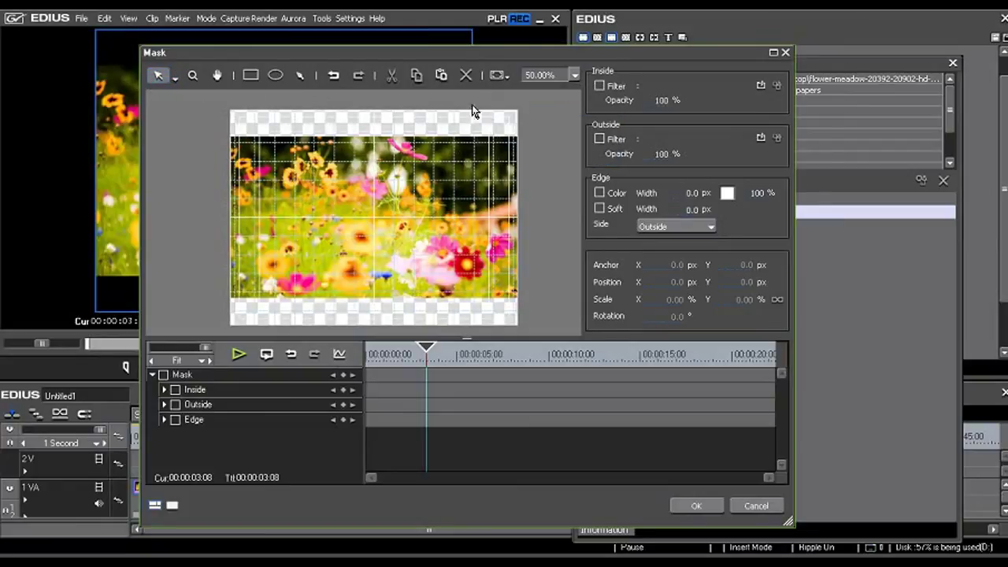
pyautogui.click(574, 76)
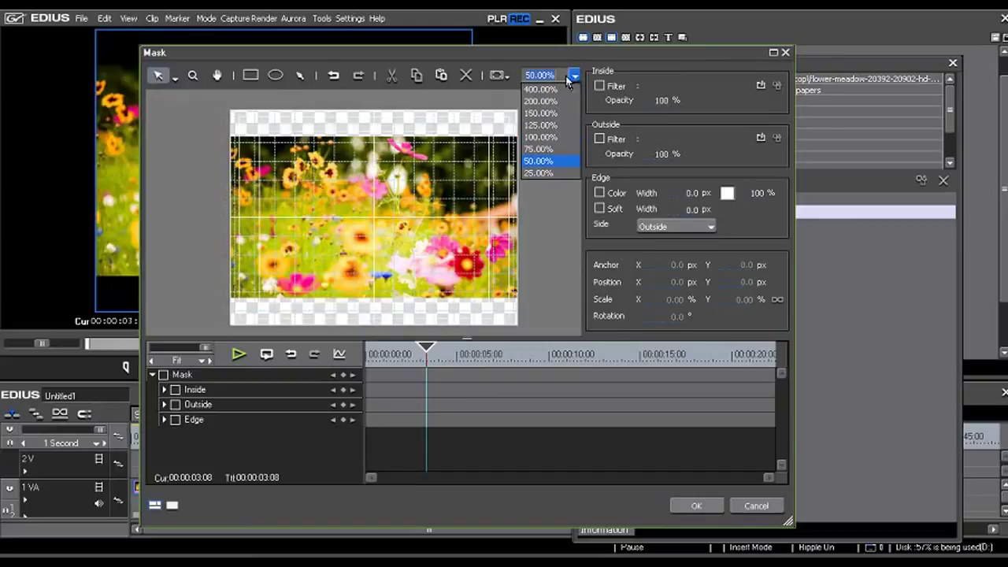
pyautogui.click(551, 114)
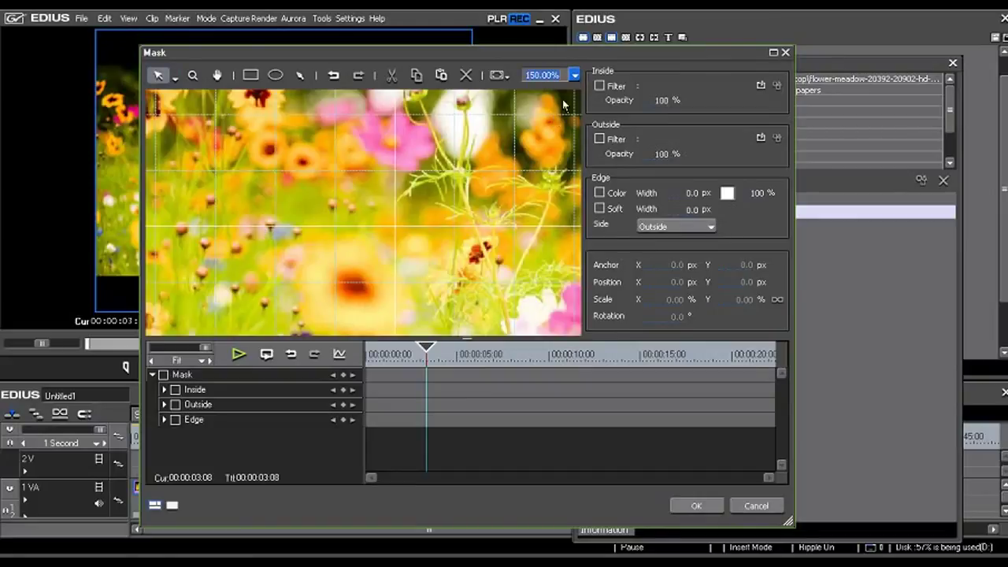
pyautogui.click(575, 75)
pyautogui.click(540, 161)
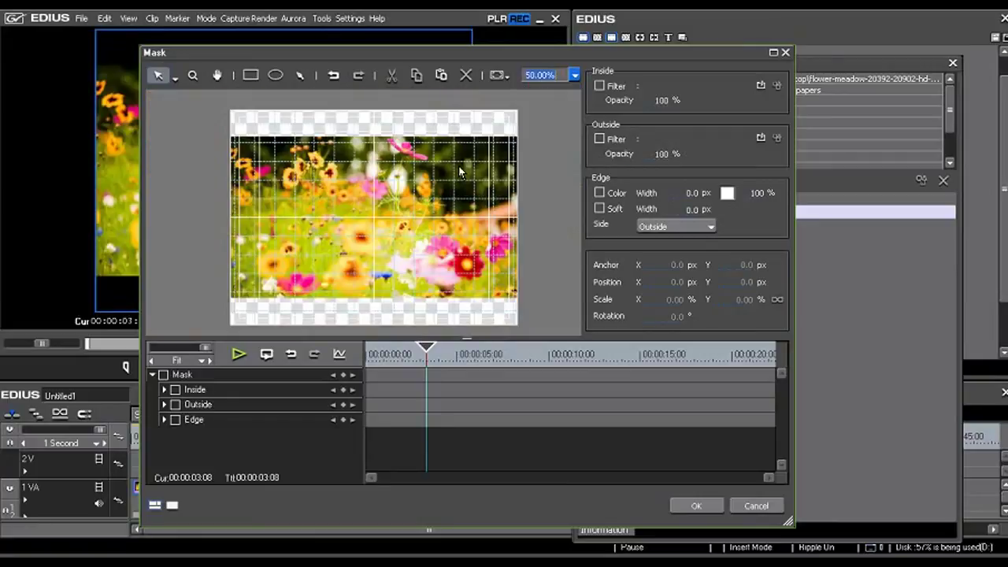